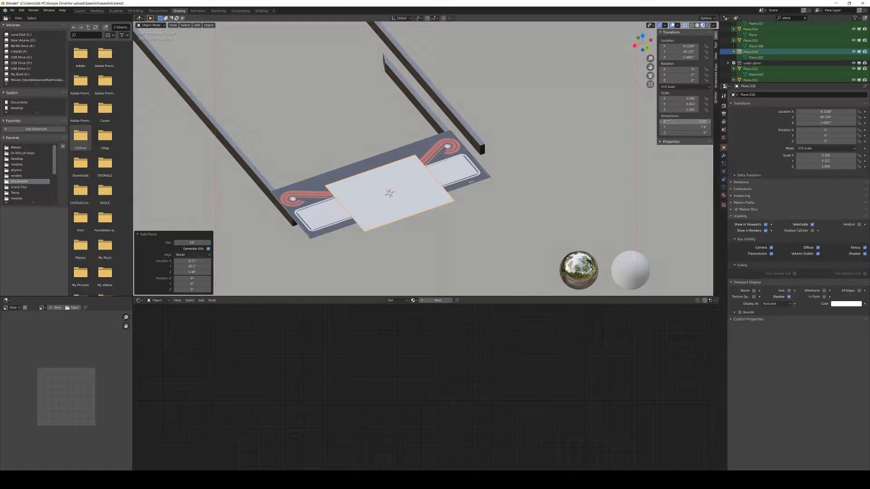
Step: Move the white plane within the horizontal plane, Z locked, so it covers the apron's left half in top view
key("KP_7")
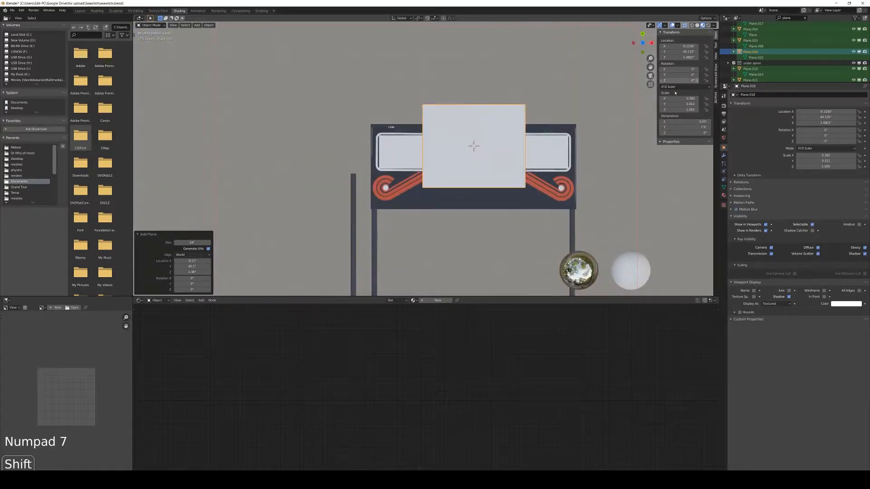
middle_click_drag(537, 127, 555, 127, "shift")
scroll(556, 127, "up", 5)
key("g")
key("shift+z")
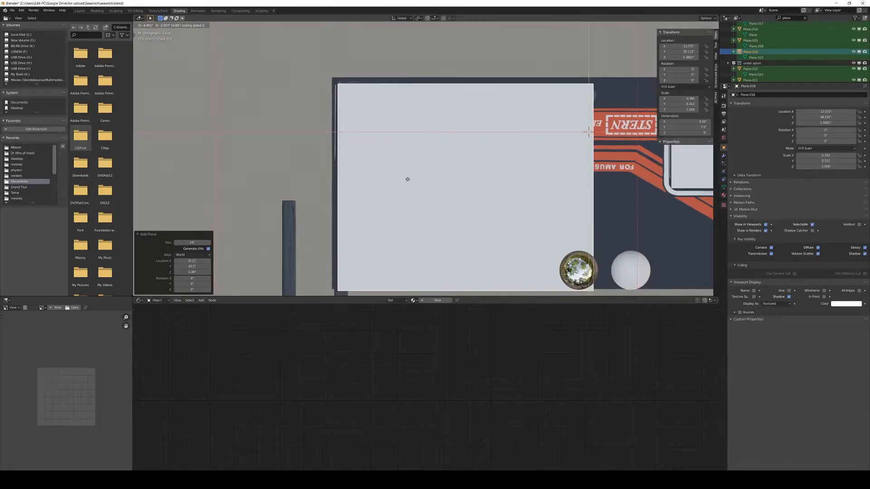
left_click(407, 179)
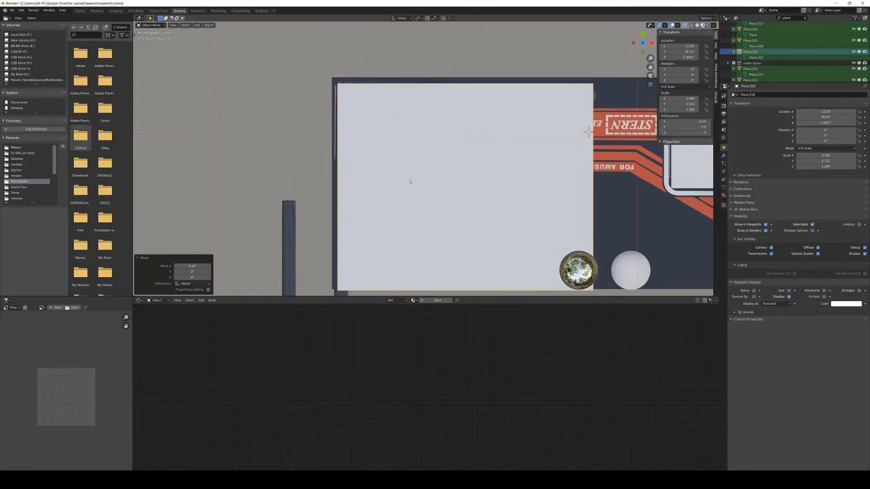
Step: Add one horizontal edge loop across the plane's mesh, slid slightly above its middle
scroll(469, 187, "down", 2)
middle_click_drag(470, 187, 415, 196, "shift")
key("Tab")
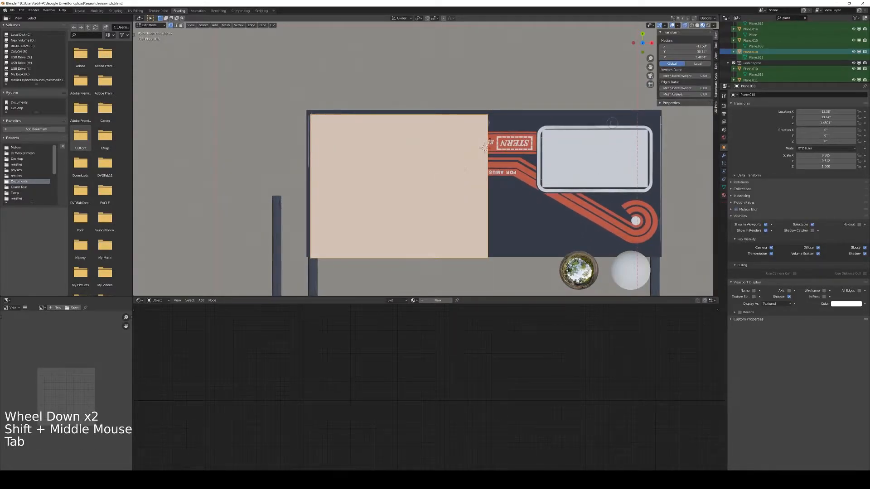
key("ctrl+r")
left_click(483, 151)
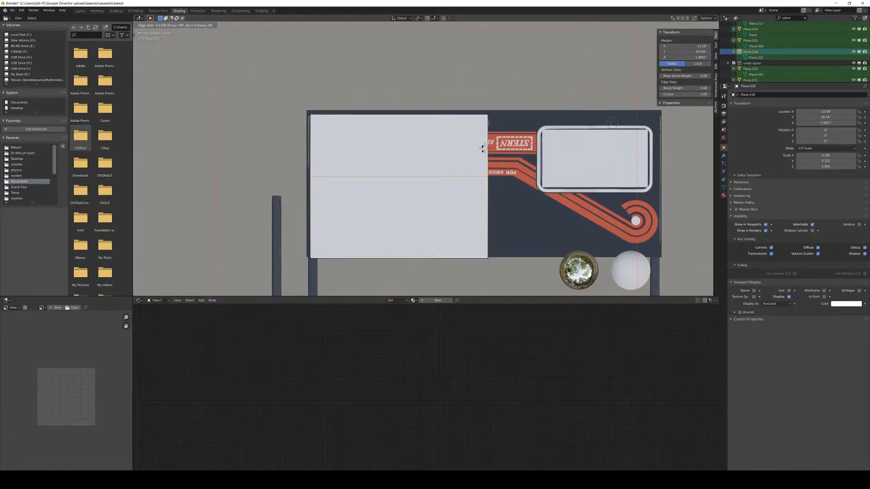
left_click(482, 149)
Step: Snap the 3D cursor to the plane's right-hand edge above the loop cut and return to Object Mode
left_click(484, 147)
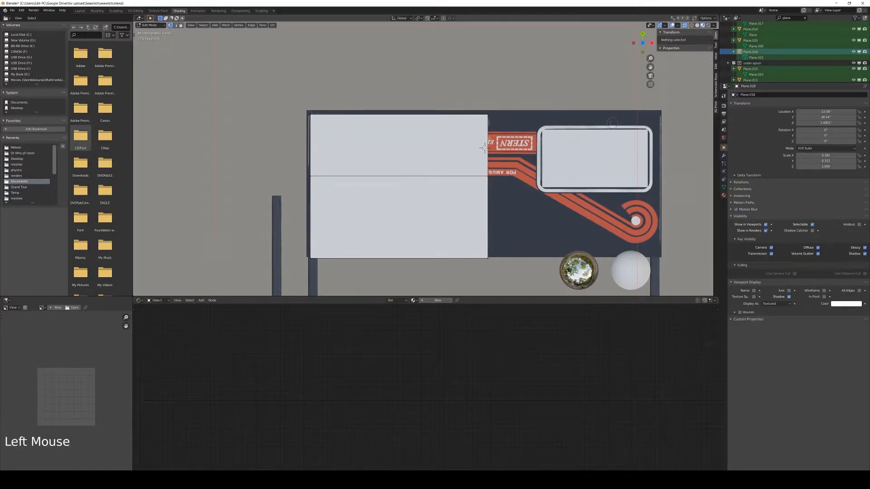
key("2")
left_click(484, 147)
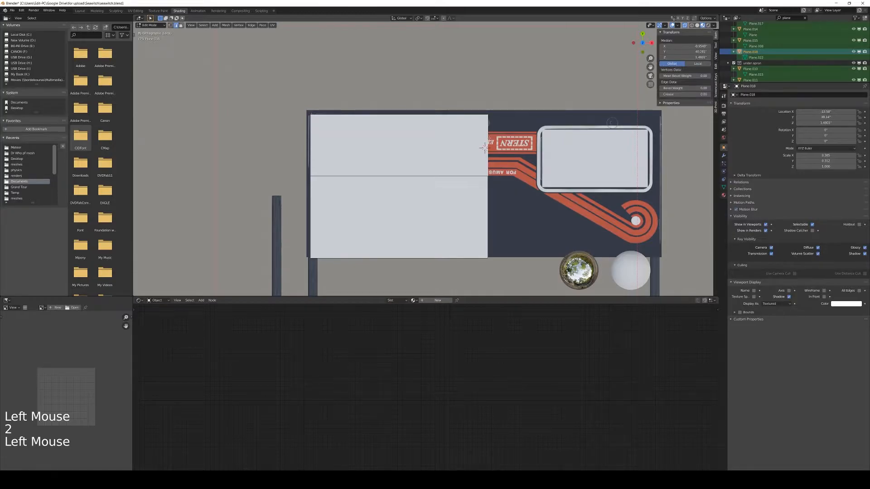
key("shift+s")
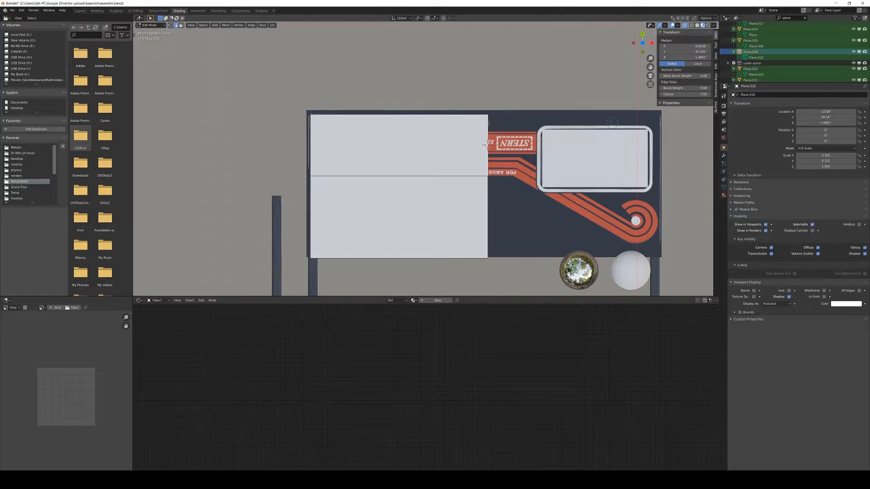
key("Tab")
left_click(220, 28)
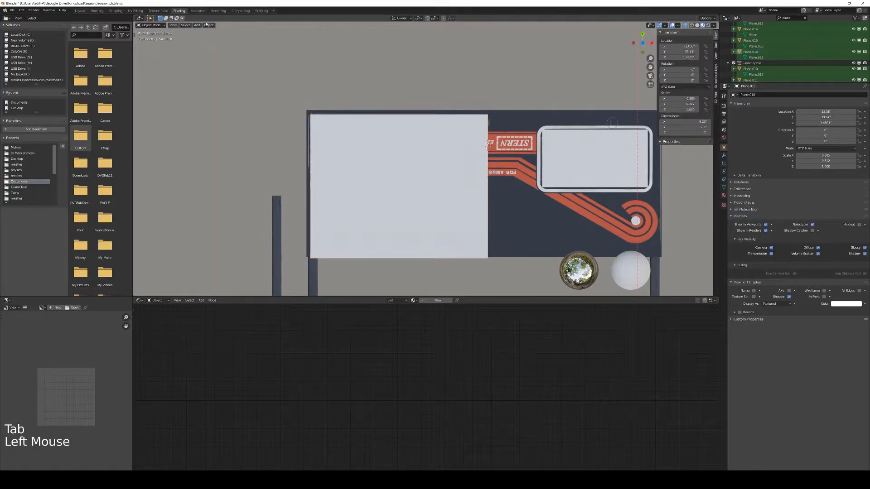
left_click(209, 25)
mouse_move(222, 54)
left_click(208, 25)
mouse_move(238, 39)
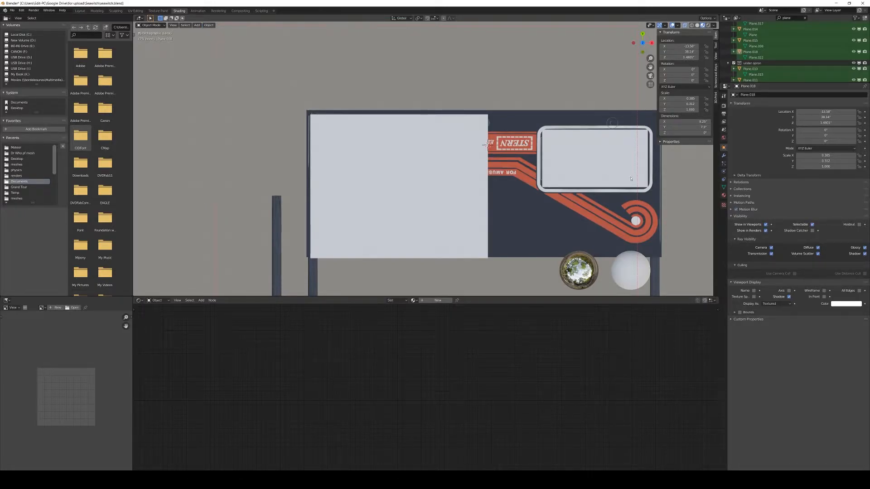
Step: Add a Mirror modifier to the plane on the X axis with clipping enabled
left_click(723, 155)
left_click(750, 95)
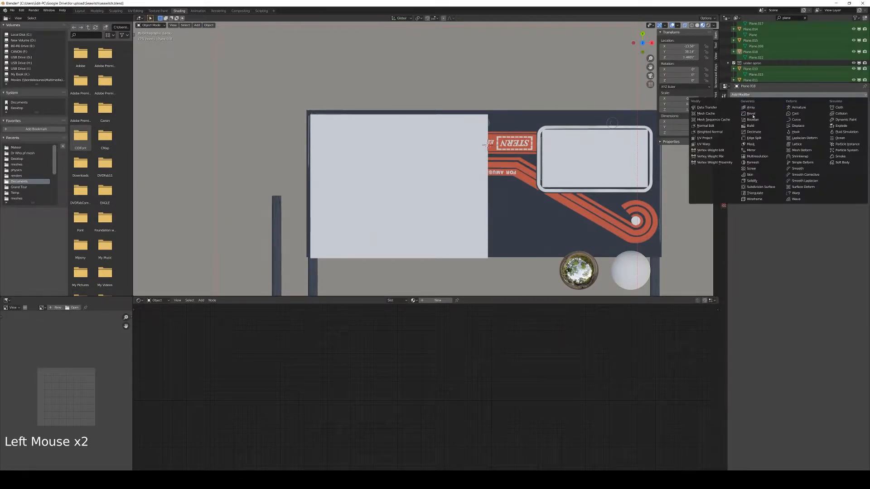
left_click(751, 150)
left_click(734, 125)
left_click(803, 166)
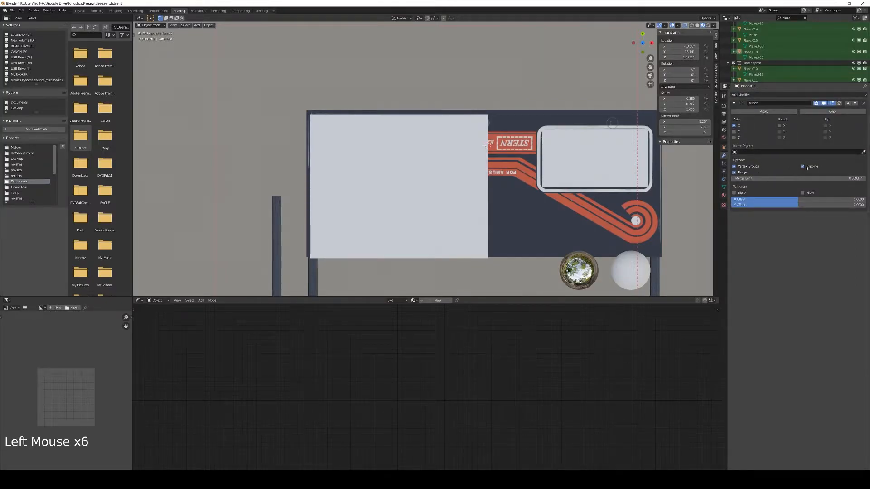
Step: Set the plane's origin to the 3D cursor so the mirrored half extends across the apron
scroll(437, 184, "down", 2)
left_click(430, 183)
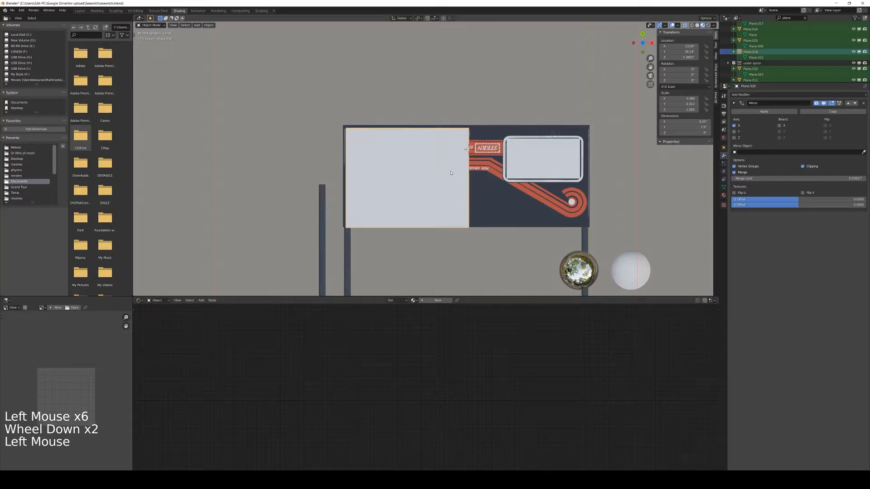
left_click(208, 25)
mouse_move(220, 37)
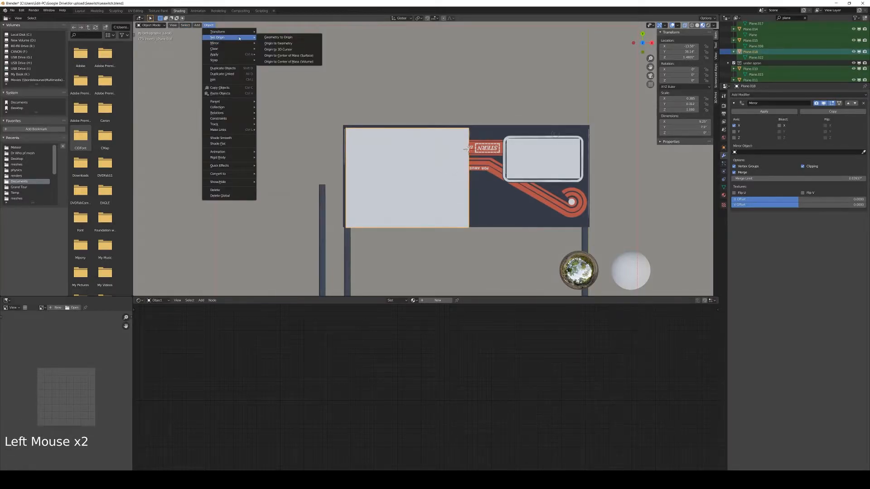
left_click(277, 49)
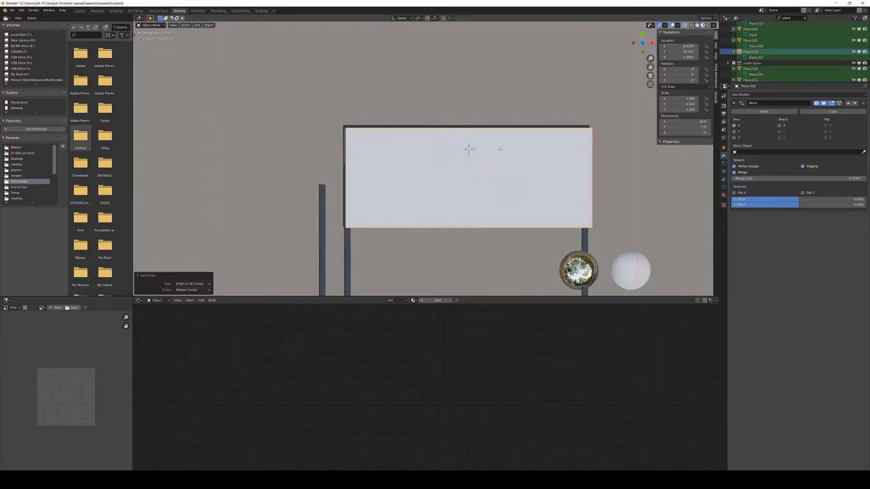
Step: Shift the mirrored plane about 0.2 in left along X to line up with the apron's side edges
scroll(499, 146, "up", 1)
middle_click_drag(499, 147, 460, 148, "shift")
scroll(462, 148, "up", 2)
key("g")
key("x")
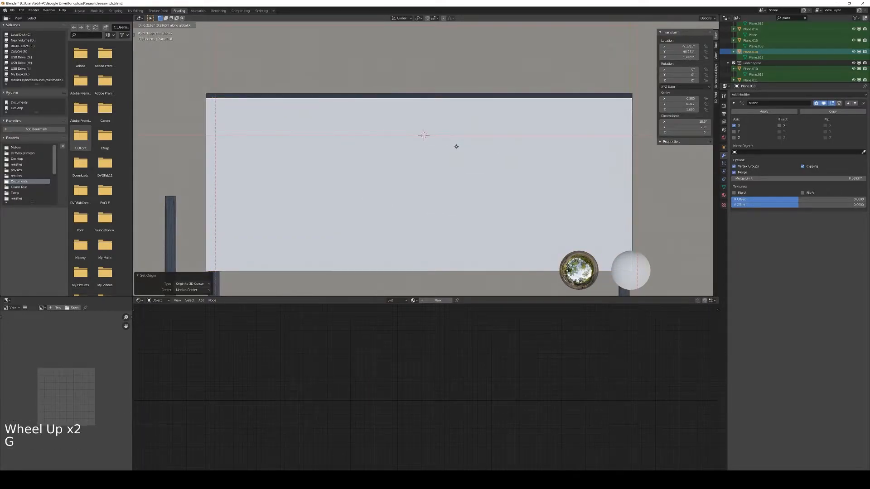
left_click(456, 147)
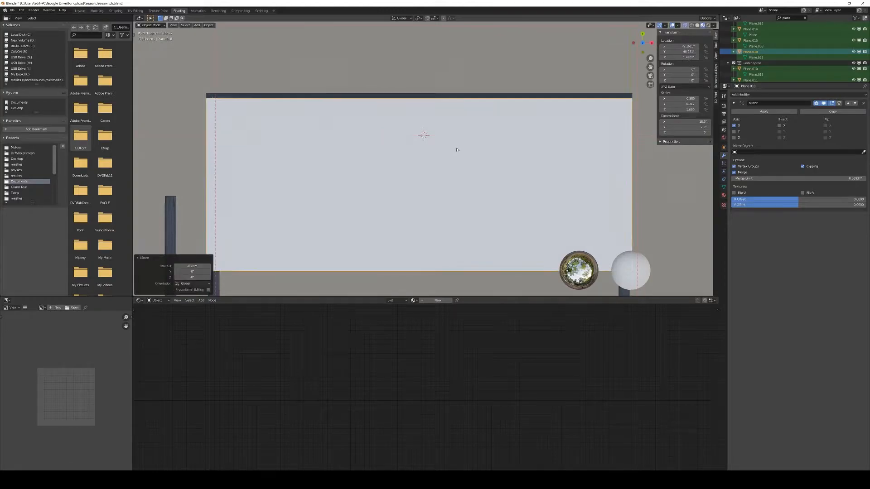
Step: Move the mirrored plane about 0.14 in along Y to centre it over the apron
scroll(469, 164, "down", 1)
middle_click_drag(469, 165, 468, 140, "shift")
key("g")
key("x")
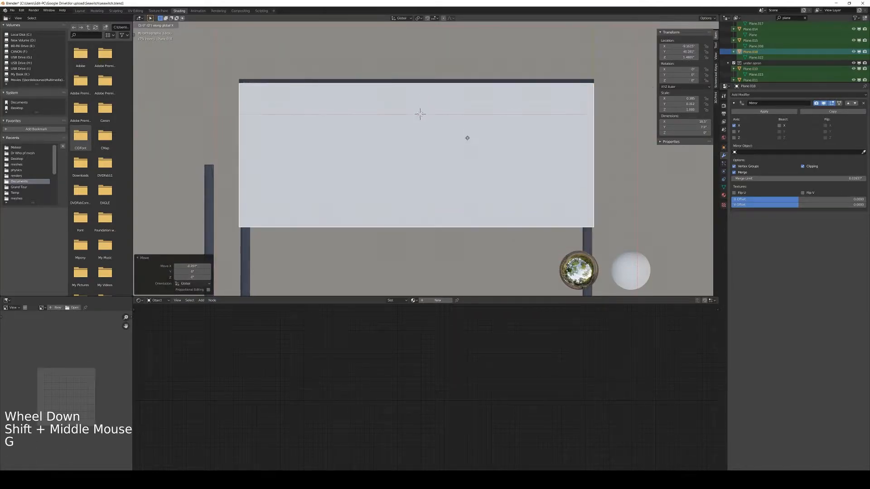
left_click(468, 137)
key("g")
key("y")
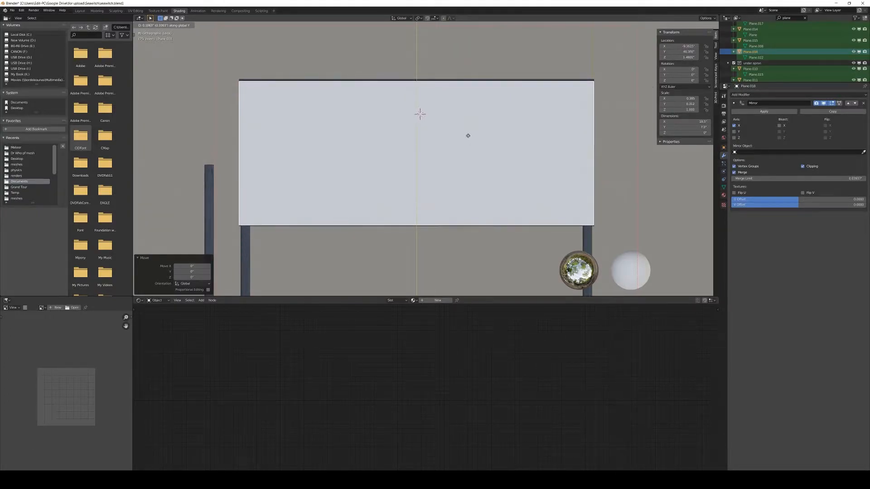
left_click(468, 136)
scroll(478, 158, "down", 1)
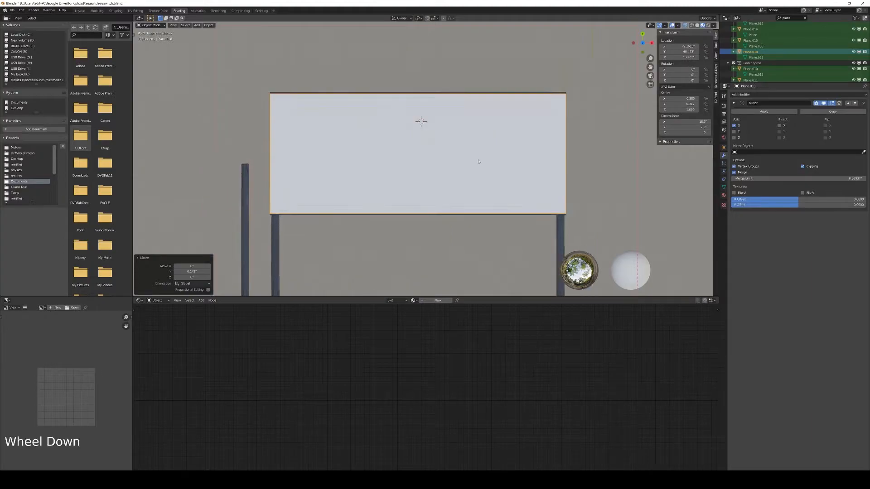
Step: Raise the plane about 6.6 in along Z and examine the apron artwork and card plates beneath it
key("Tab")
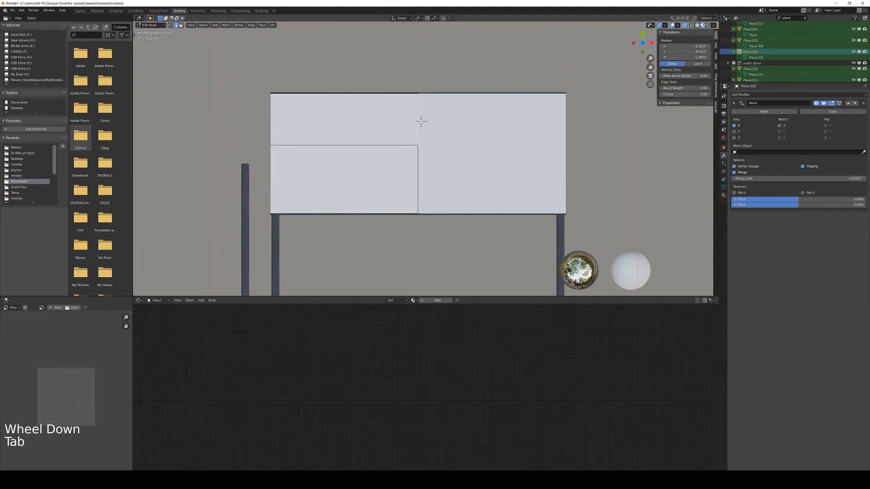
key("Tab")
middle_click_drag(420, 121, 429, 163)
key("g")
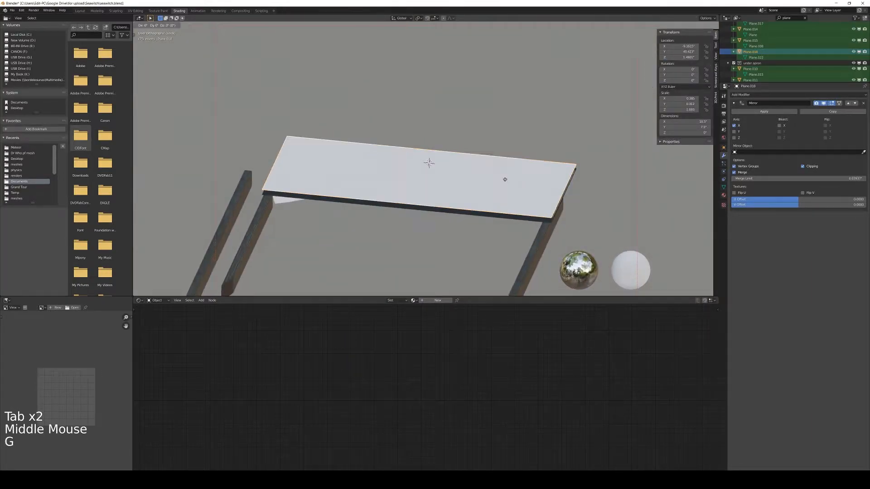
key("z")
left_click(512, 84)
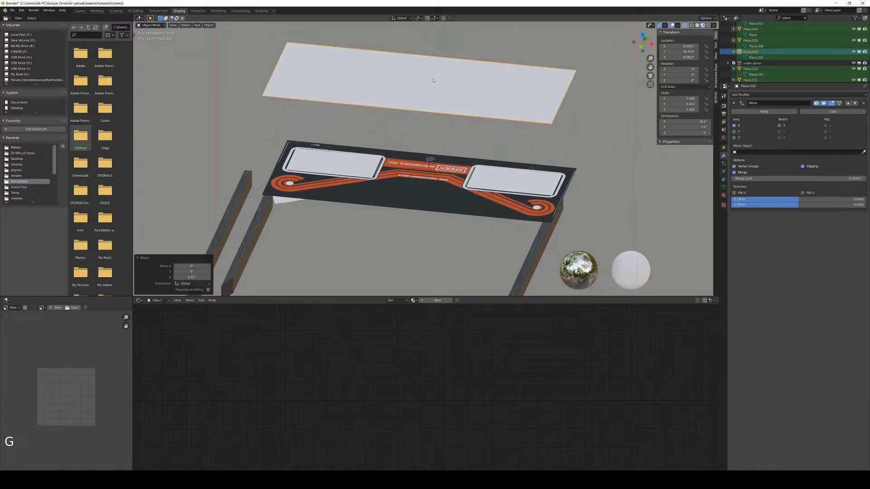
left_click(452, 198)
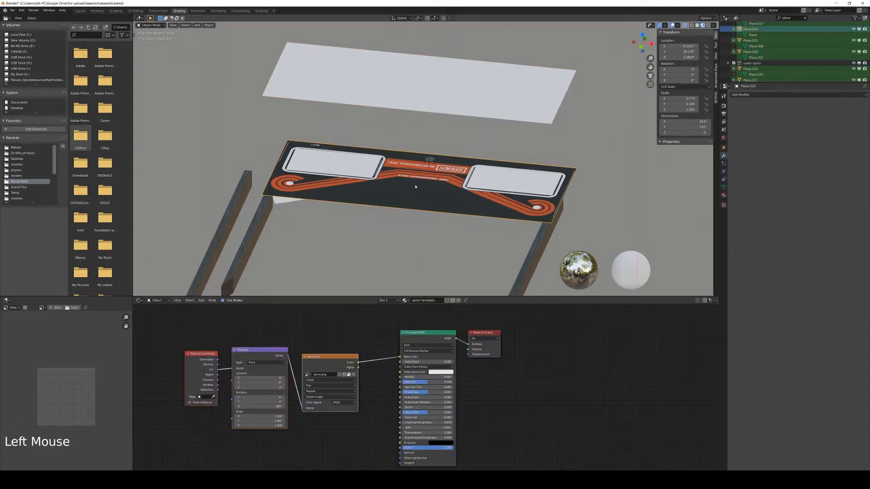
left_click(486, 178)
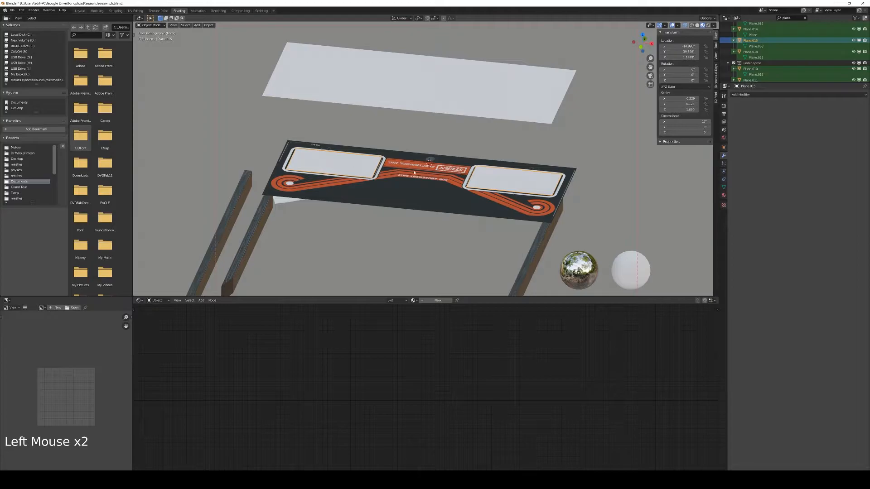
middle_click_drag(494, 181, 434, 179)
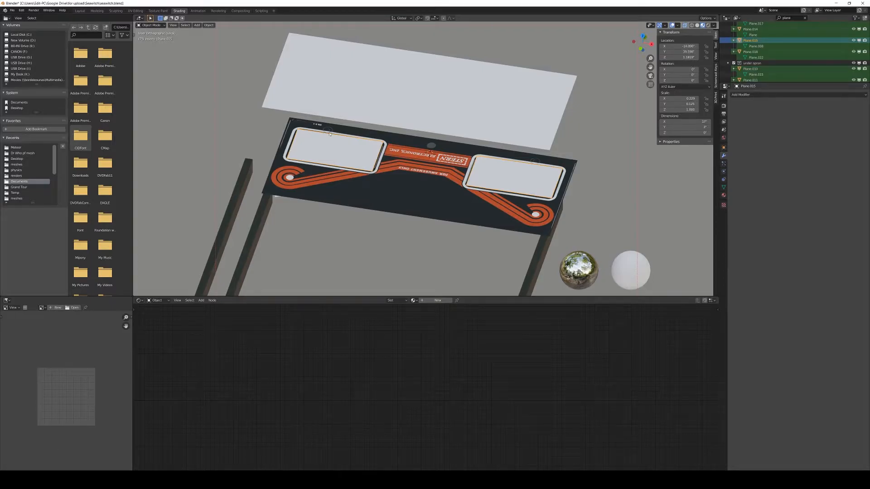
middle_click_drag(414, 157, 333, 143)
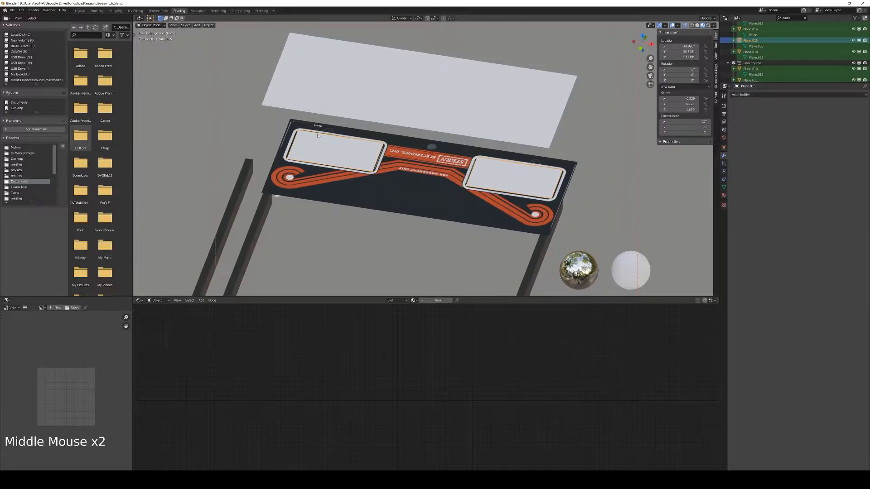
middle_click_drag(405, 177, 403, 169)
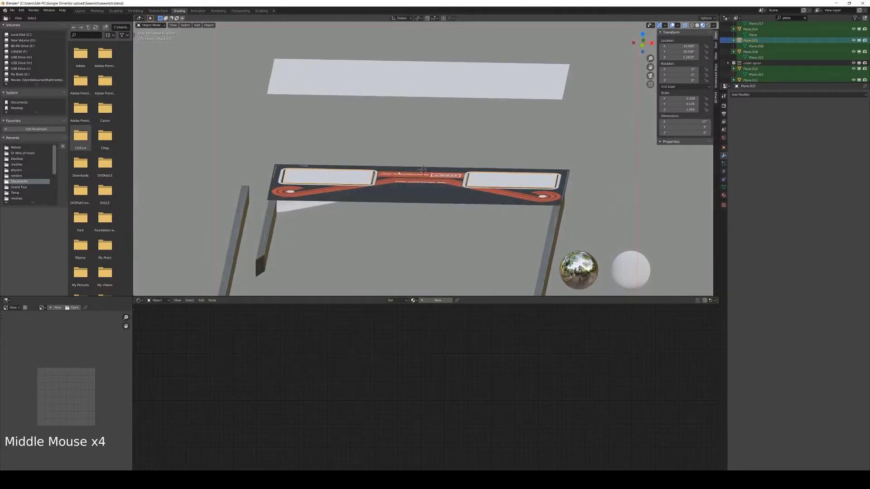
Step: Change the raised plane's viewport display from textured to Wire
left_click(442, 90)
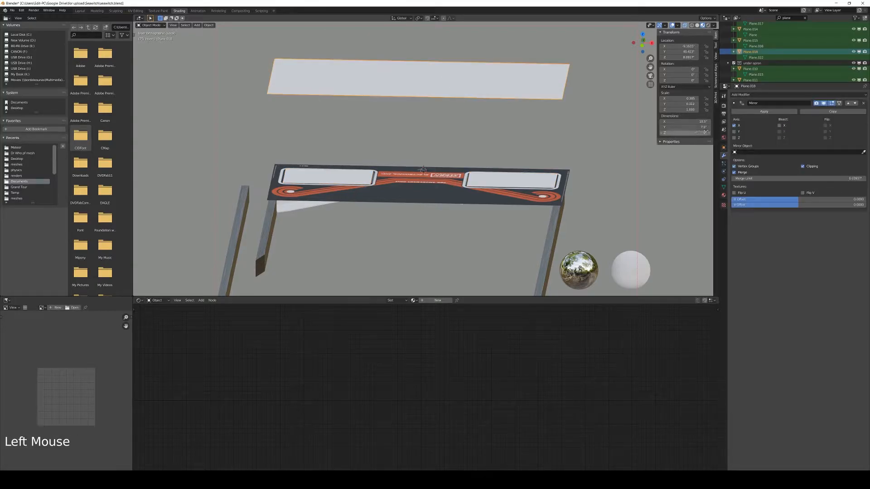
left_click(723, 148)
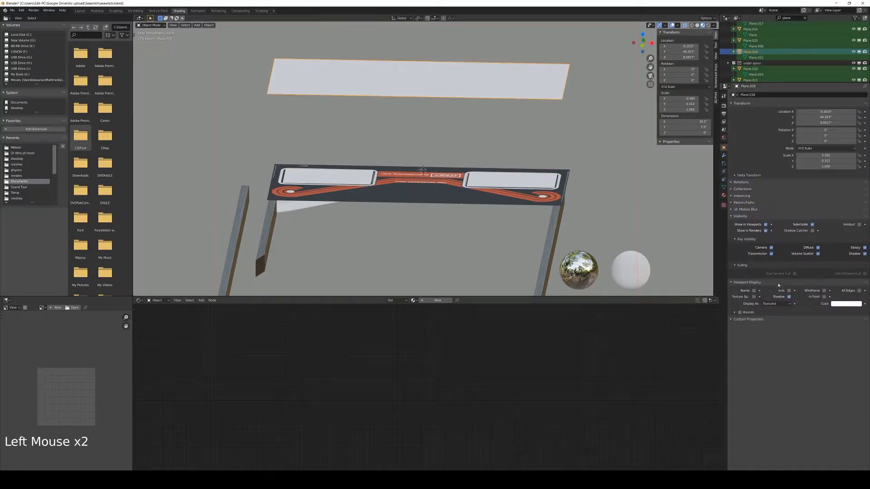
left_click(776, 304)
left_click(776, 317)
Step: Lower the wireframe plane to just above the apron and set its Z location to 1.75 in
middle_click_drag(476, 132, 485, 163)
key("g")
key("z")
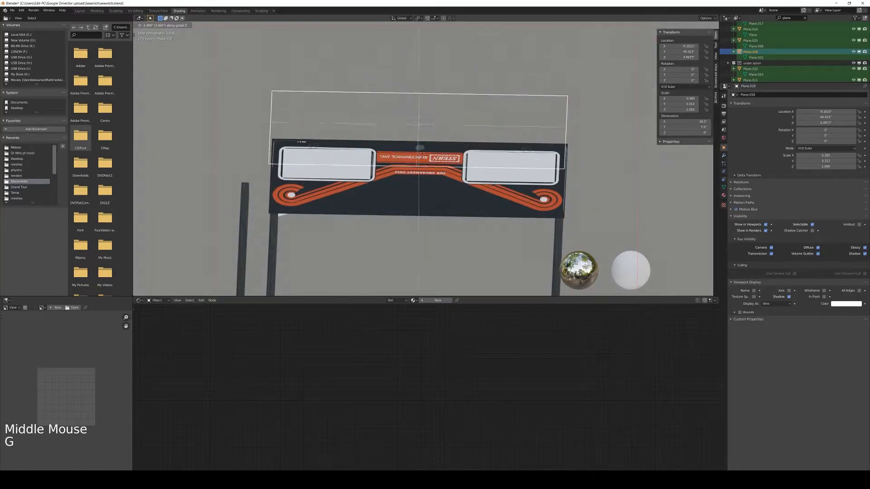
left_click(487, 227)
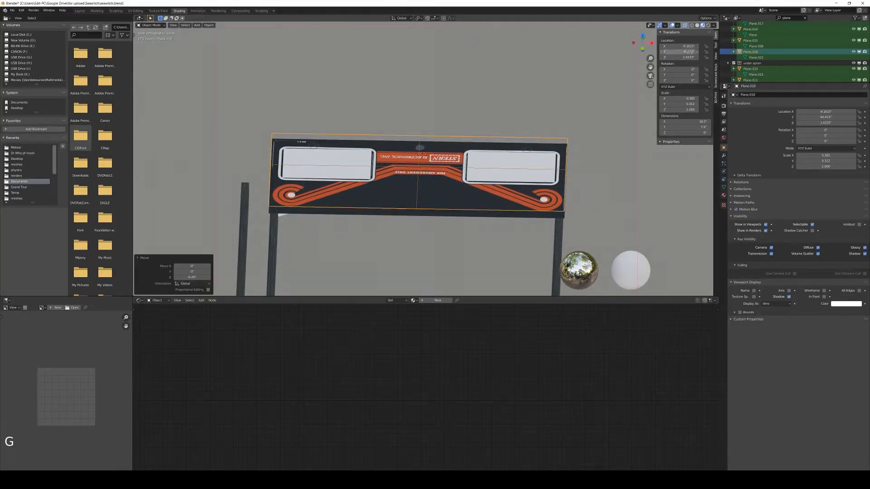
left_click(672, 58)
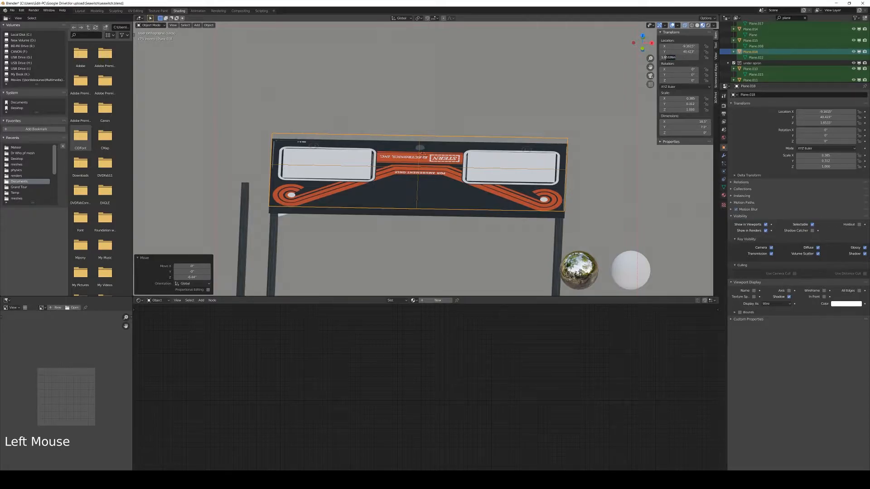
type("1.75")
key("Return")
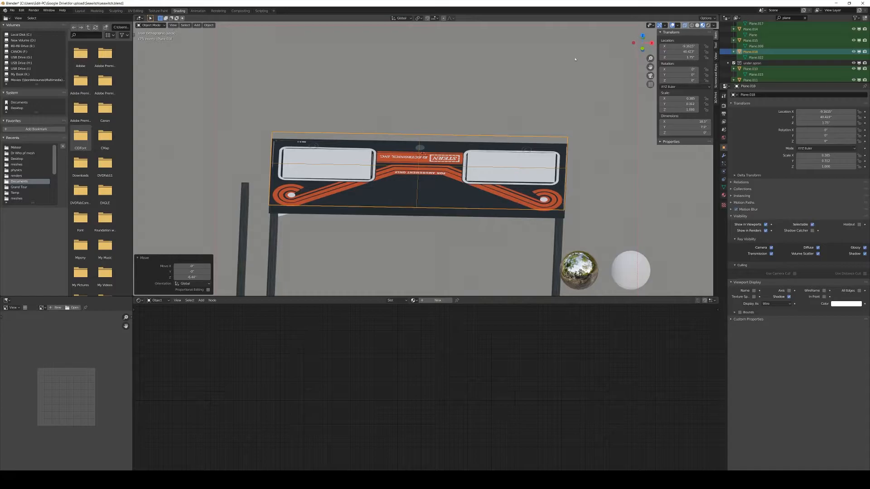
Step: In top view, add two loop cuts close to the plane's border, one inside its outer short side and one inside its upper long edge
mouse_move(472, 159)
middle_mouse_down()
mouse_move(478, 136)
mouse_move(494, 186)
mouse_move(501, 177)
mouse_move(472, 154)
middle_mouse_up()
key("KP_7")
scroll(500, 177, "up", 1)
scroll(500, 177, "up", 2)
key("Tab")
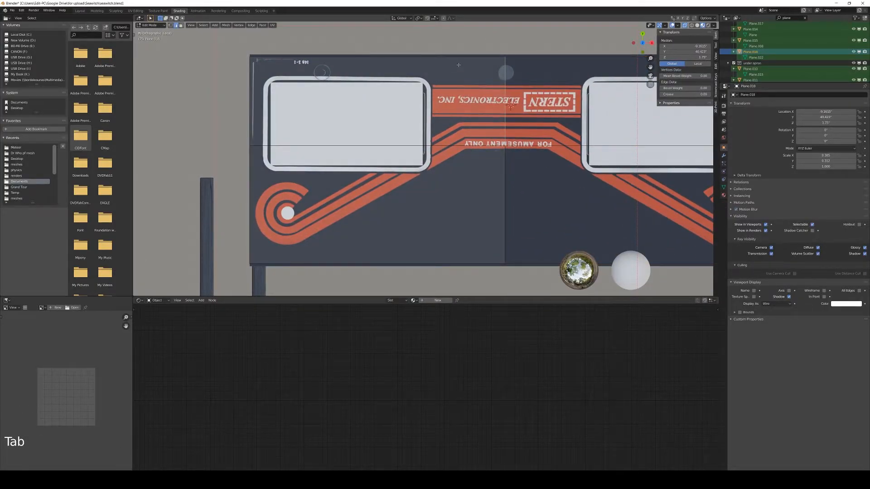
key("ctrl+r")
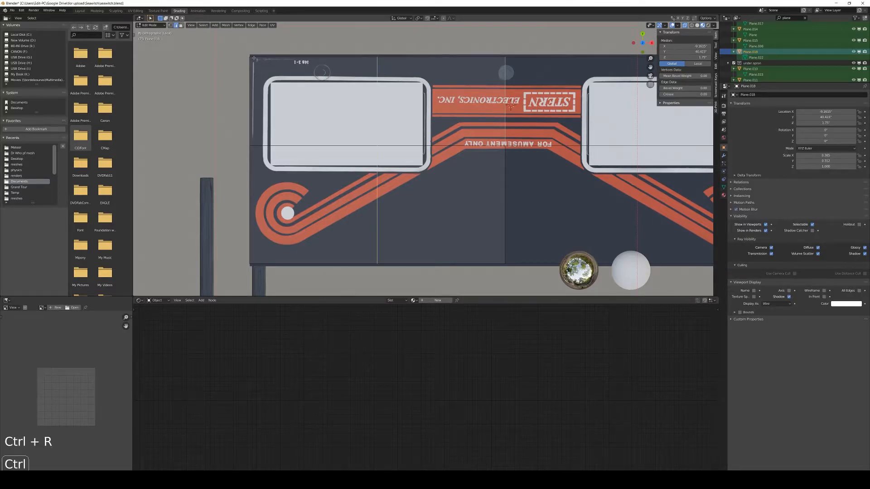
left_click(255, 60)
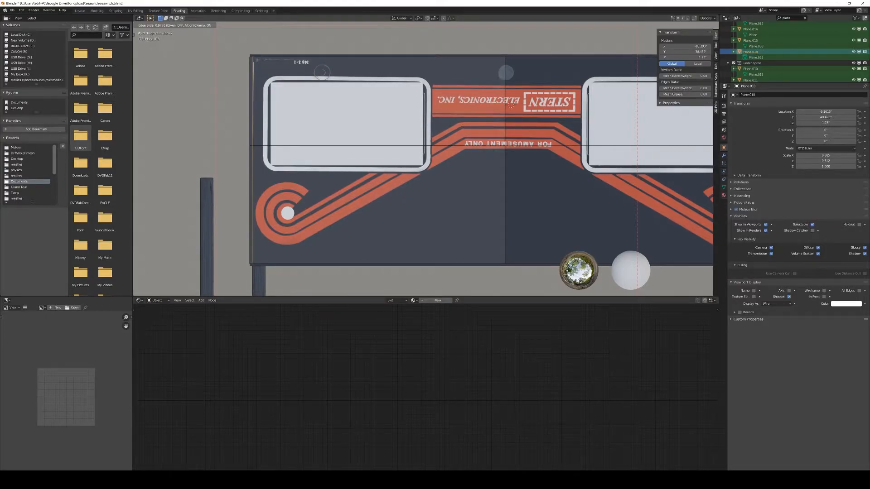
left_click(253, 61)
key("ctrl+r")
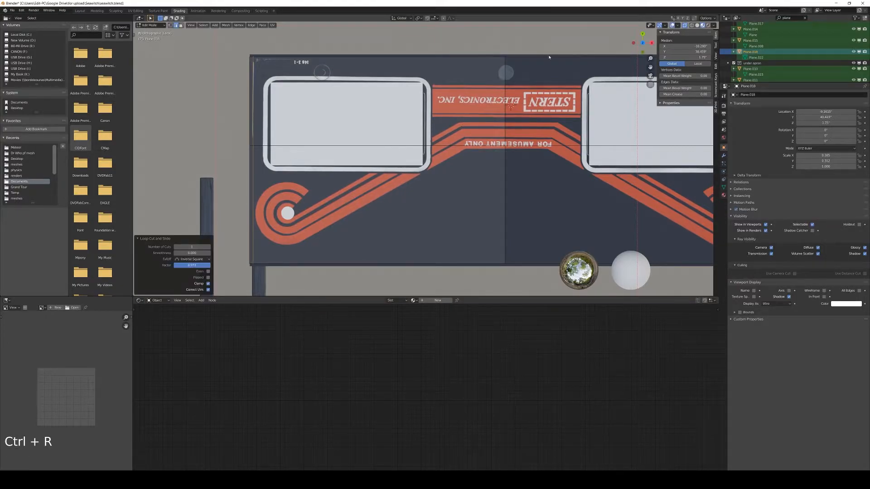
left_click(256, 101)
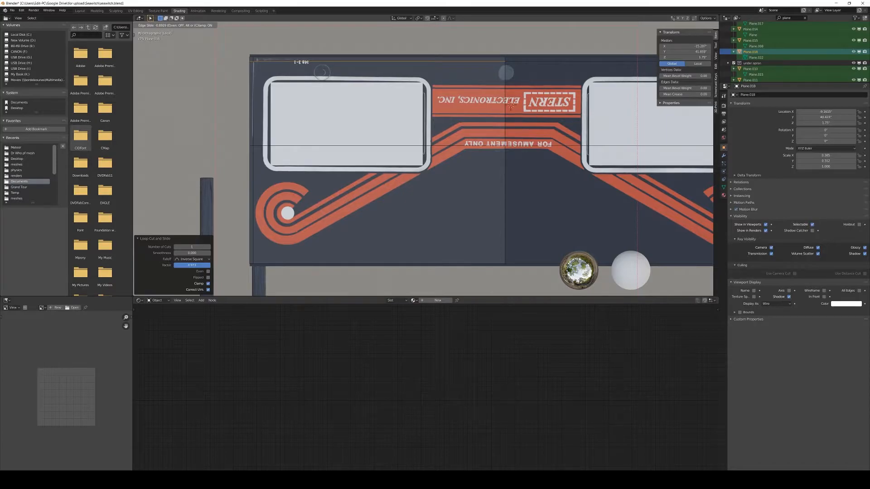
left_click(244, 27)
Step: Delete the vertex at the plane's upper outer corner to chamfer it
key("1")
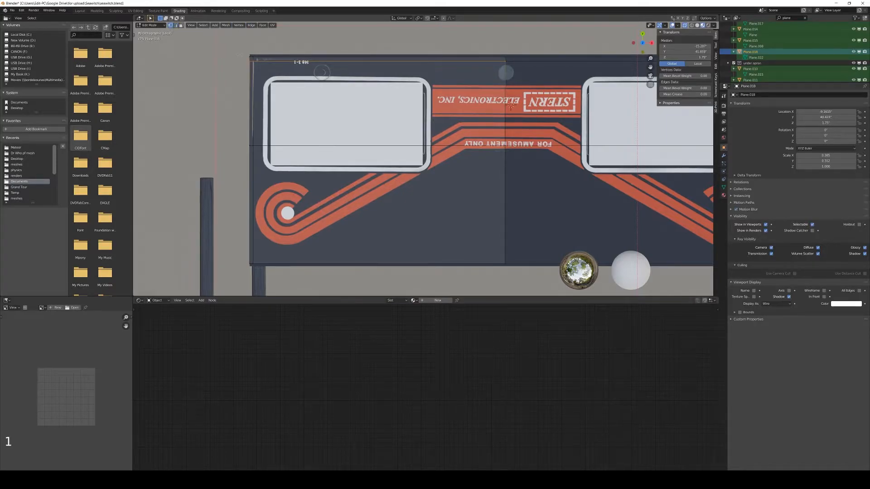
left_click(247, 55)
key("x")
left_click(249, 46)
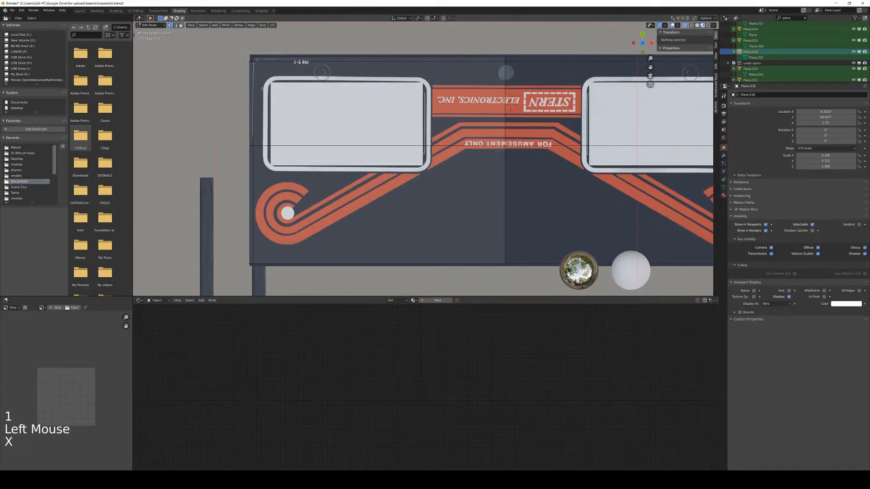
key("Tab")
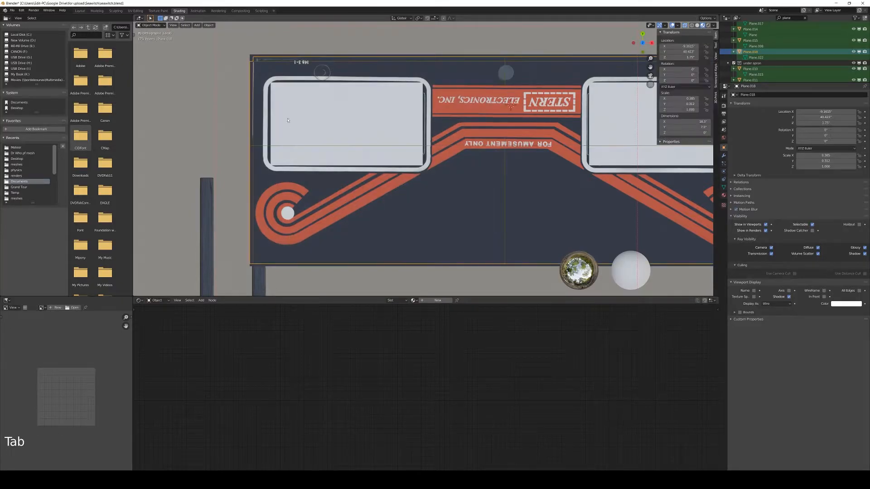
Step: Add two vertical loop cuts, one at the card plate's outer edge and one where the orange stripes bend near the centre
key("Tab")
key("ctrl+r")
left_click(265, 55)
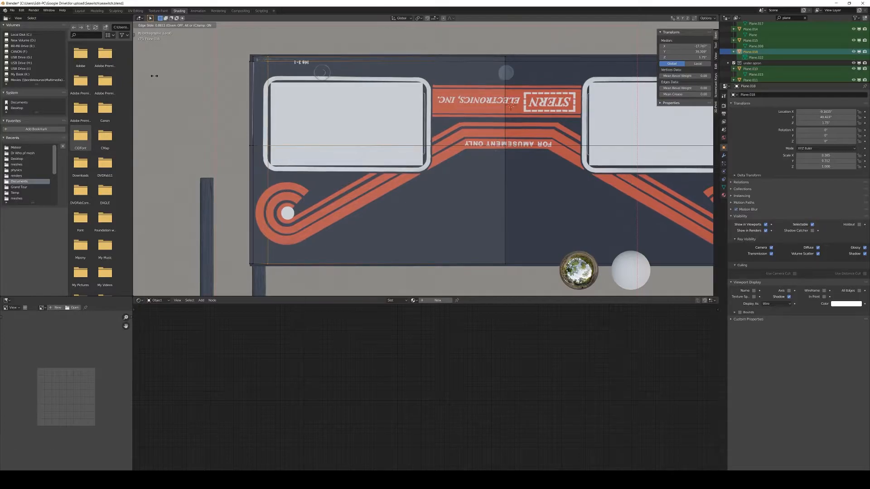
left_click(153, 76)
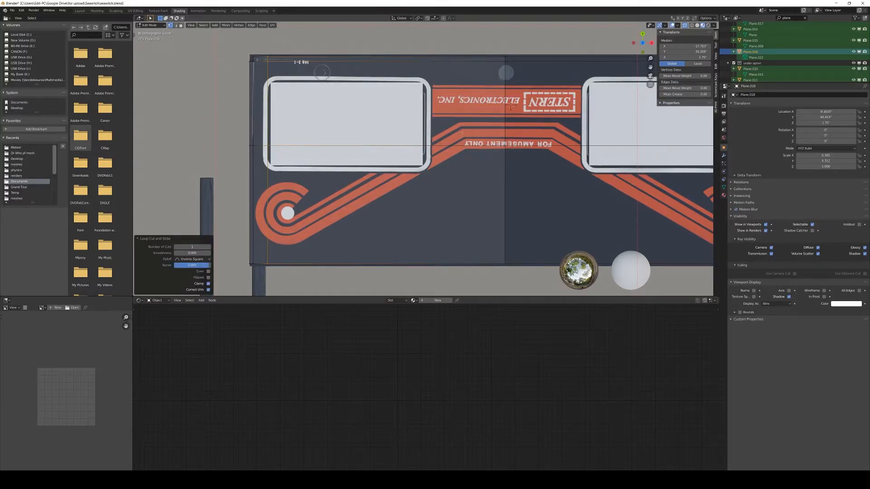
key("ctrl+r")
left_click(464, 52)
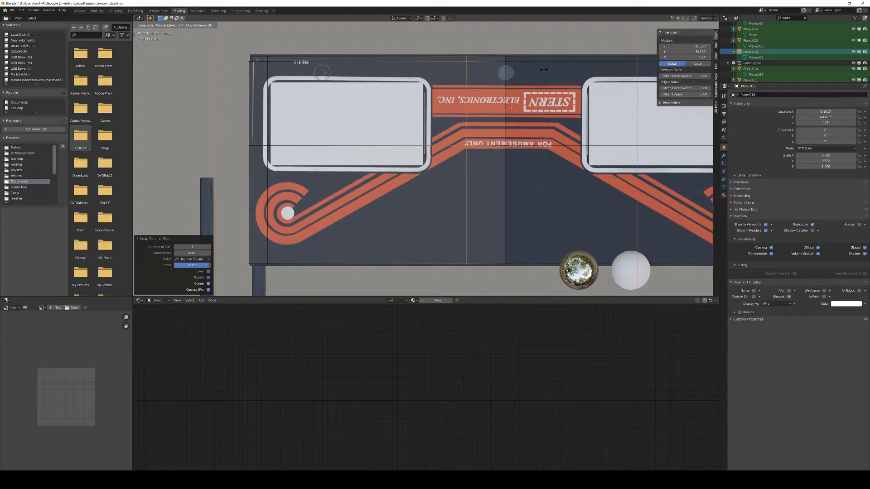
left_click(543, 69)
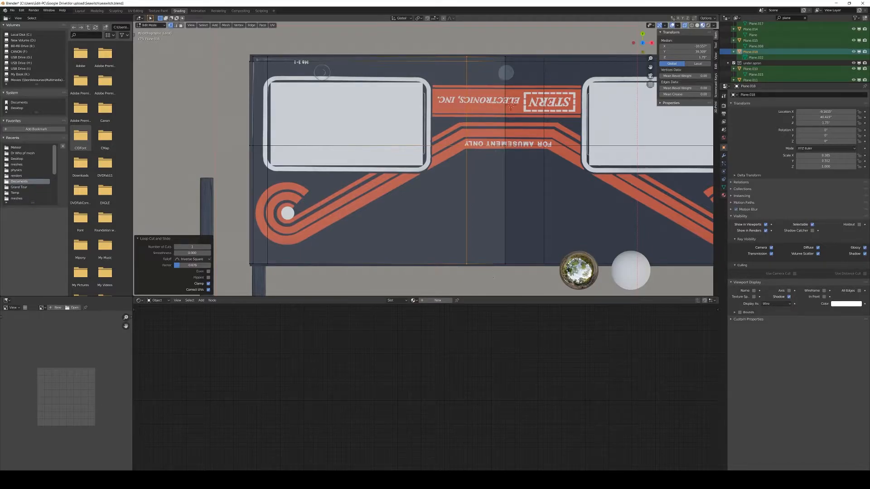
Step: Move the two lower-edge vertices at the centre about 4.08 in along Y to just below the FOR AMUSEMENT ONLY text
left_click(505, 264)
left_click(468, 265, "shift")
key("g")
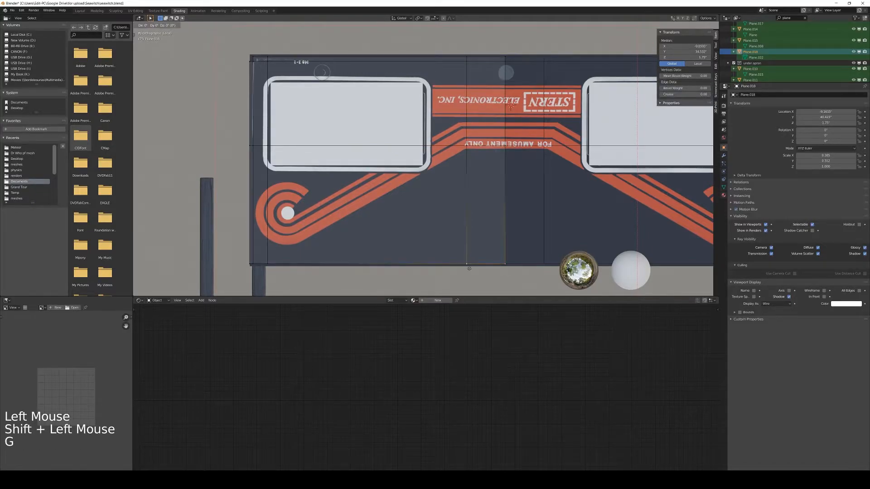
key("y")
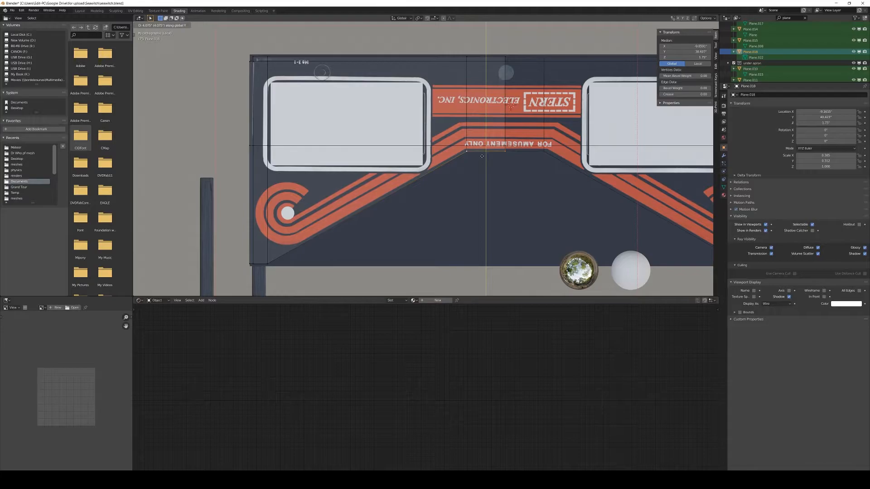
left_click(481, 156)
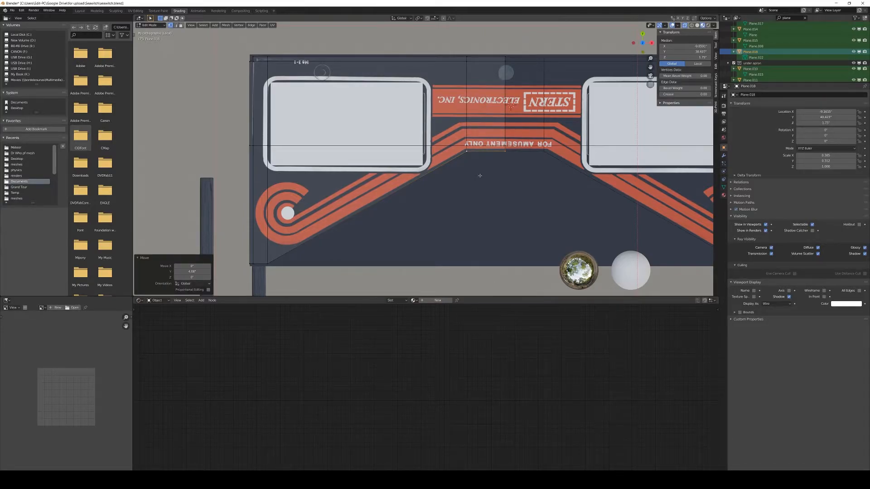
key("Tab")
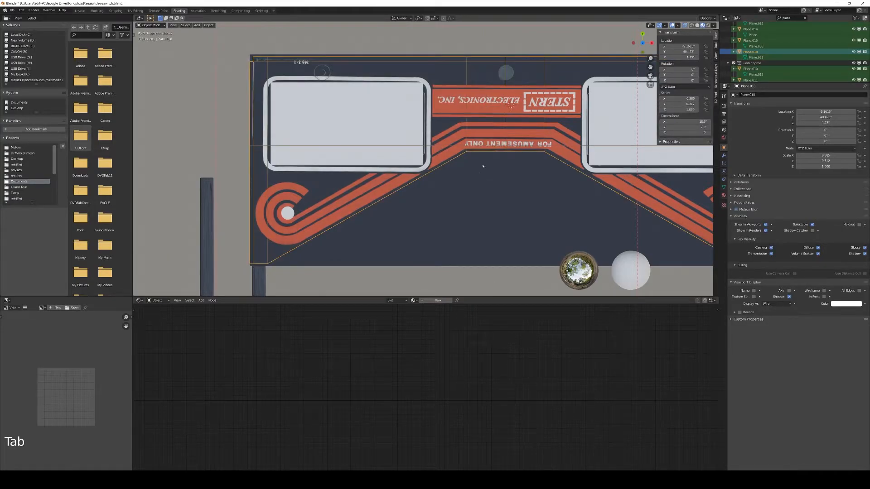
Step: Examine the plane's reshaped outline against the apron artwork around the card plate
key("Tab")
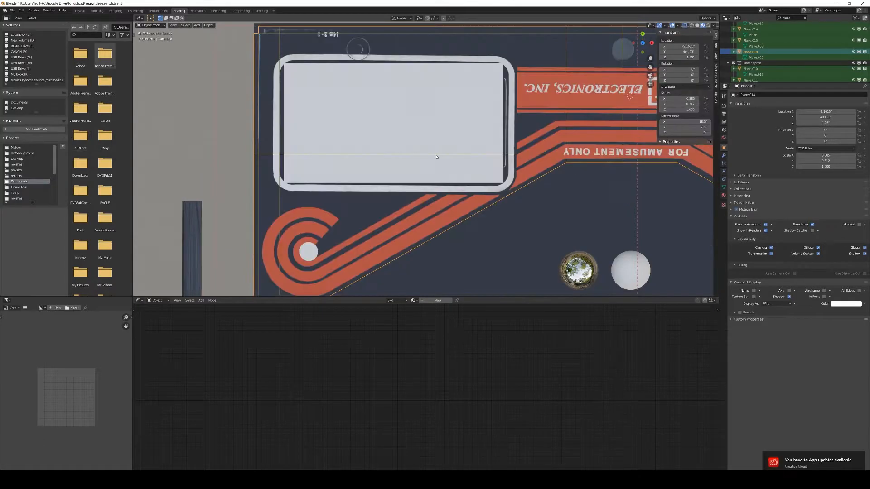
key("Tab")
key("Tab")
scroll(521, 161, "down", 2)
scroll(520, 165, "up", 1)
scroll(518, 172, "down", 1)
scroll(518, 172, "up", 2)
key("Tab")
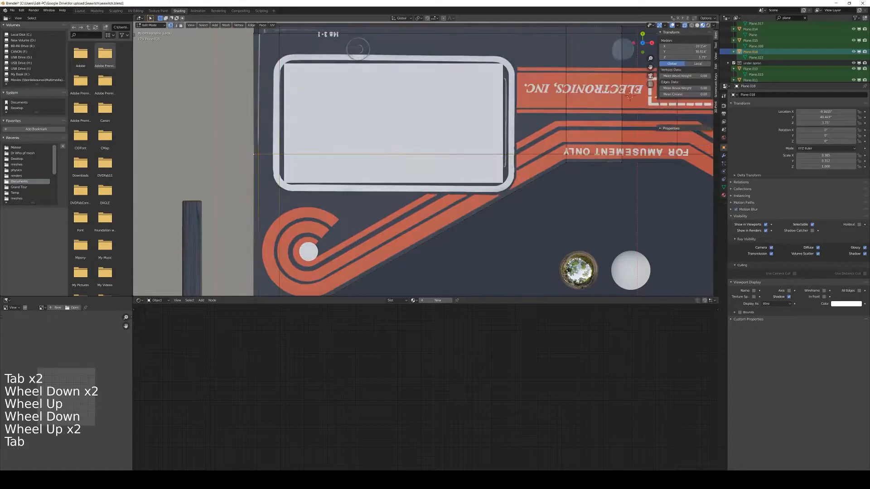
left_click(457, 151)
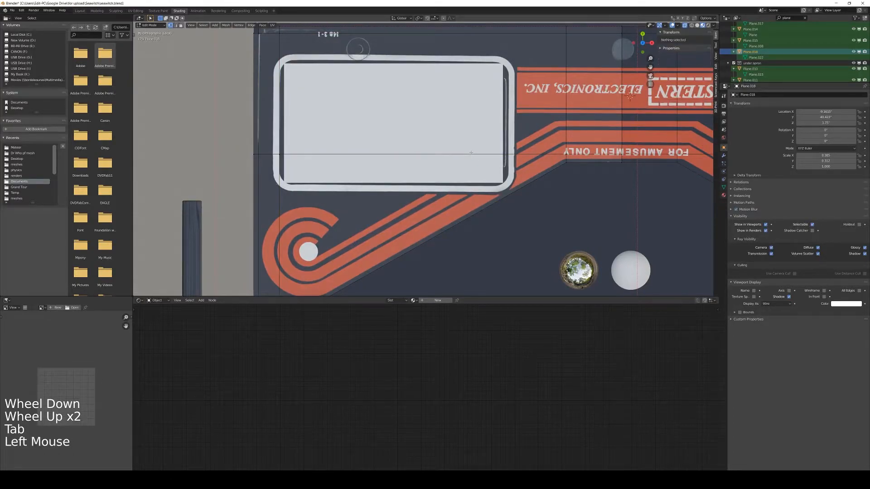
middle_click_drag(349, 153, 358, 166, "shift")
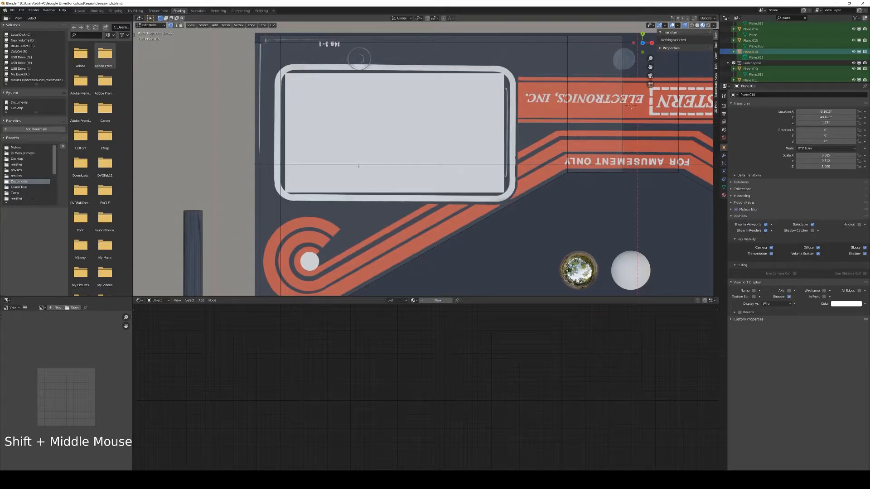
left_click(283, 164)
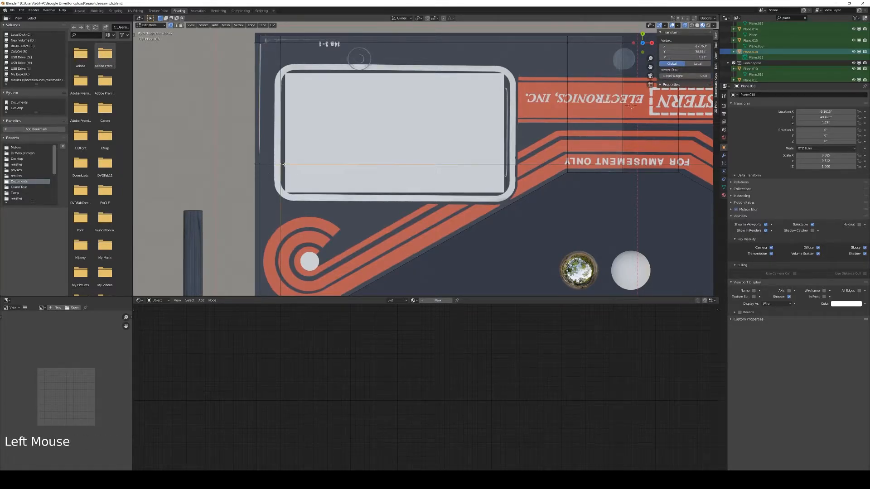
key("g")
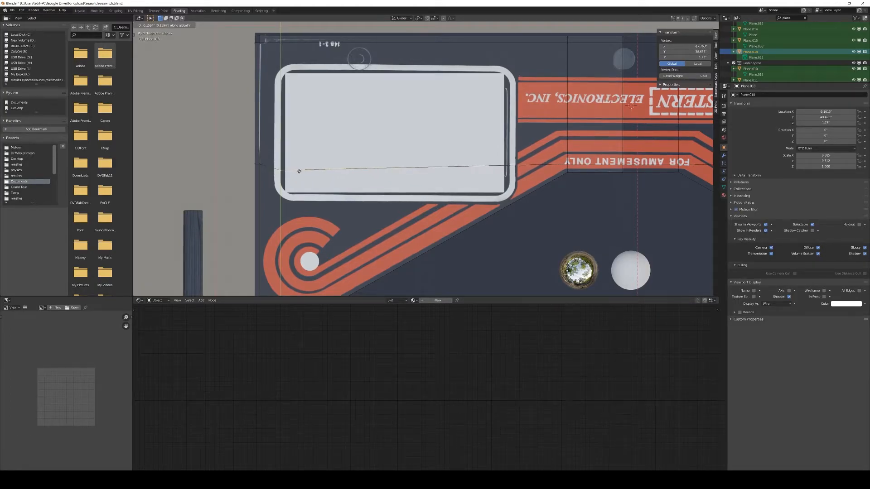
key("Escape")
Step: Add a vertical loop cut along the card plate's inner edge, beside the ELECTRONICS, INC. banner
key("ctrl+r")
left_click(521, 129)
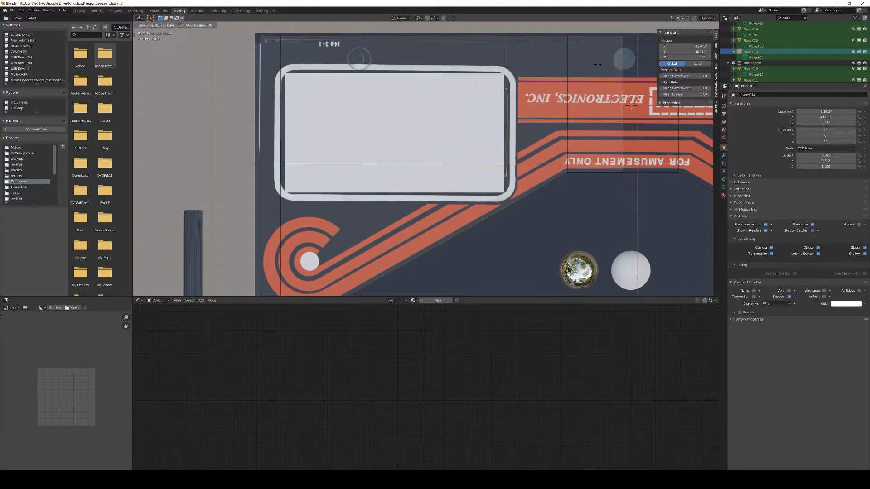
left_click(517, 143)
Step: Move the two horizontal-loop vertices at the card plate's sides about 0.32 in along Y toward the plate's lower edge
left_click(506, 165)
key("c")
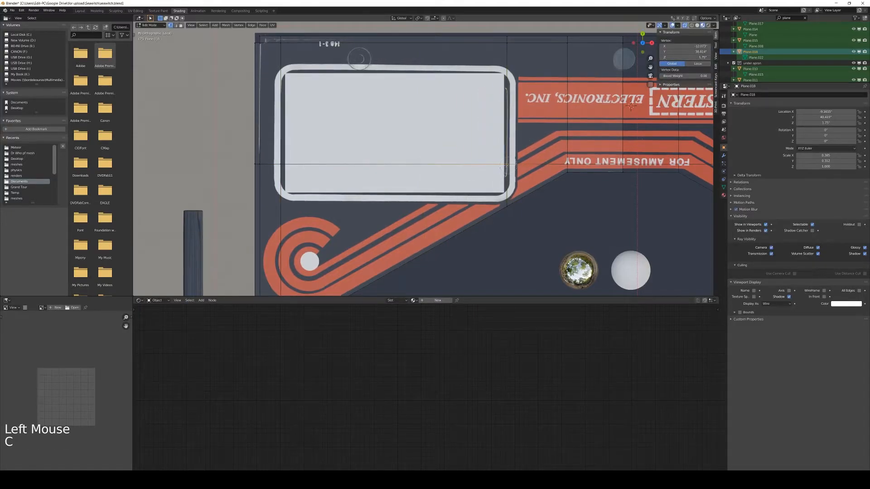
left_click(294, 163)
key("g")
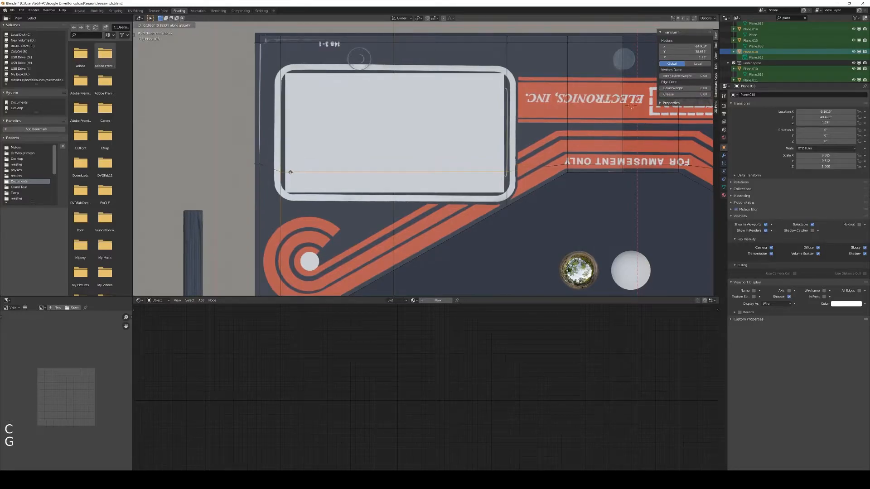
left_click(290, 176)
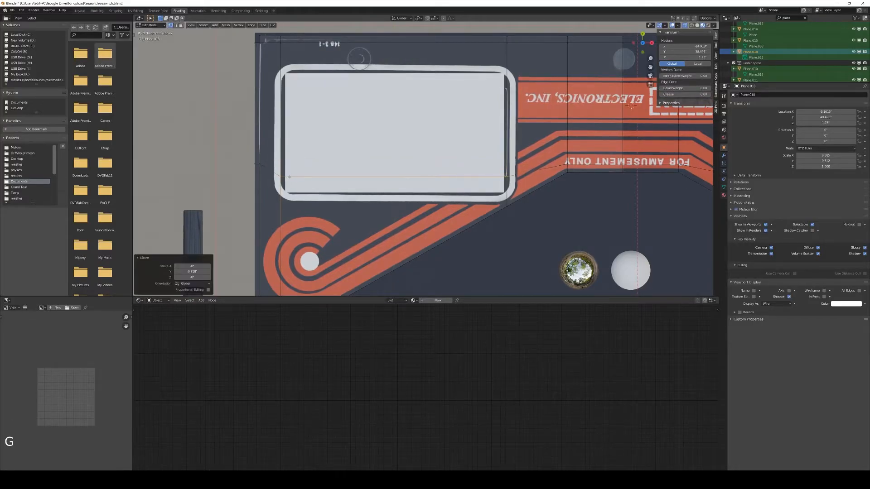
Step: Add two evenly spaced, unslid vertical loop cuts across the card plate
key("ctrl+r")
scroll(397, 33, "up", 1)
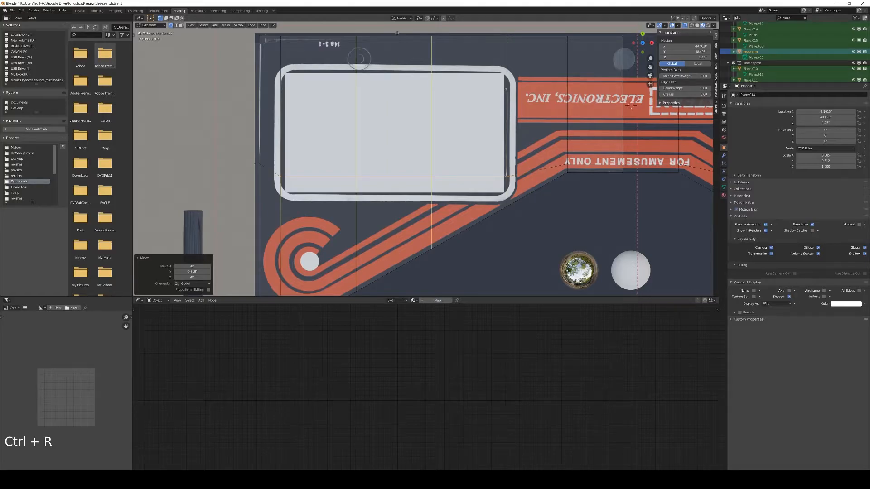
left_click(397, 34)
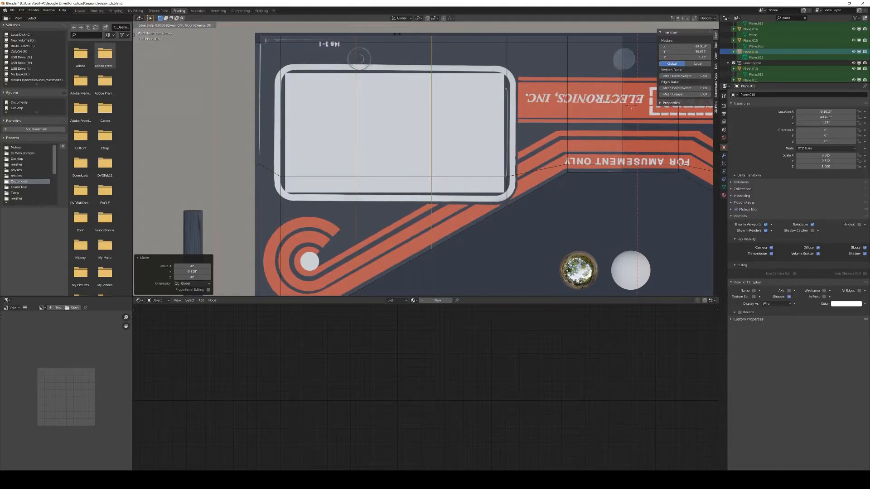
right_click(419, 106)
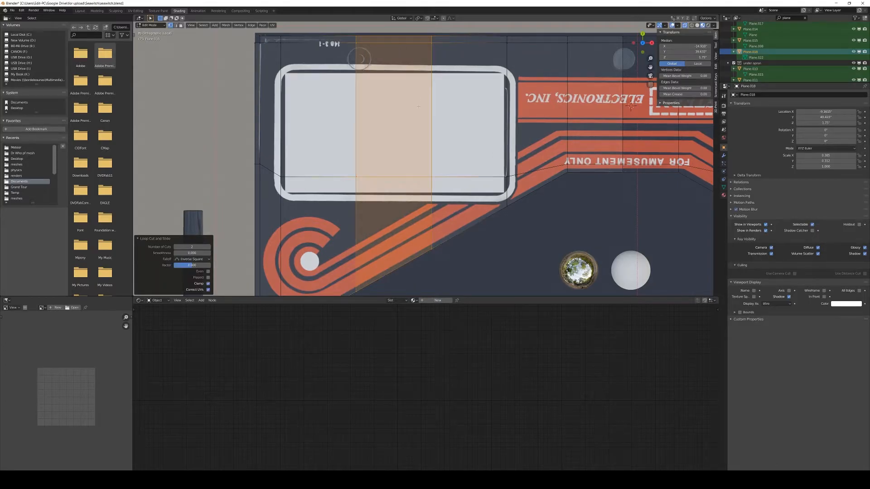
Step: Scale the two new vertices on the horizontal loop apart about 2.56 times along X and move them along Y to the card plate's lower edge
left_click(420, 175)
left_click(360, 174, "shift")
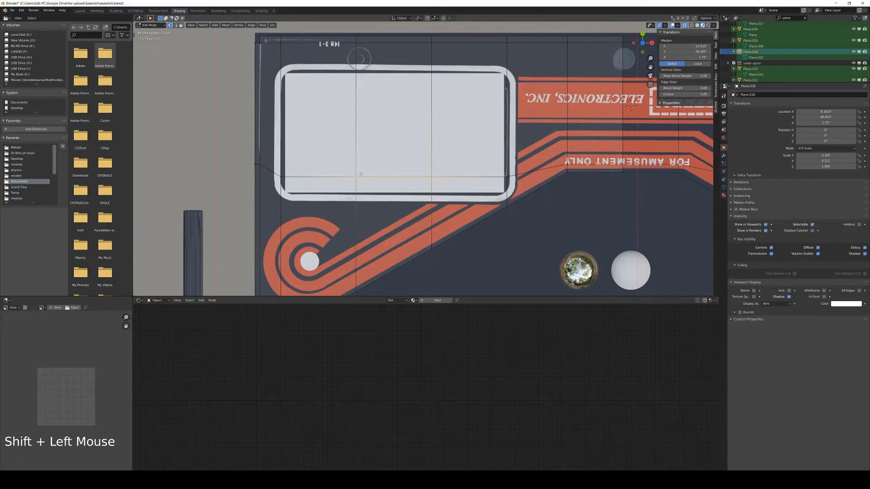
key("s")
key("x")
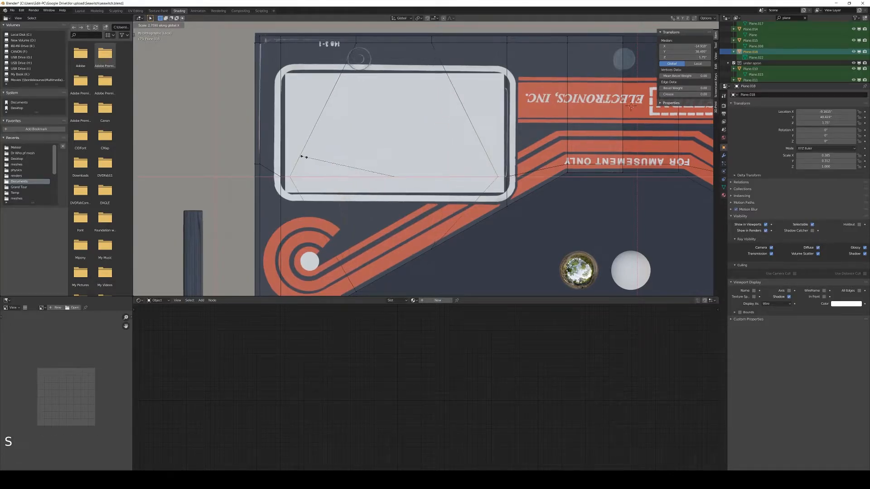
left_click(308, 158)
key("g")
key("y")
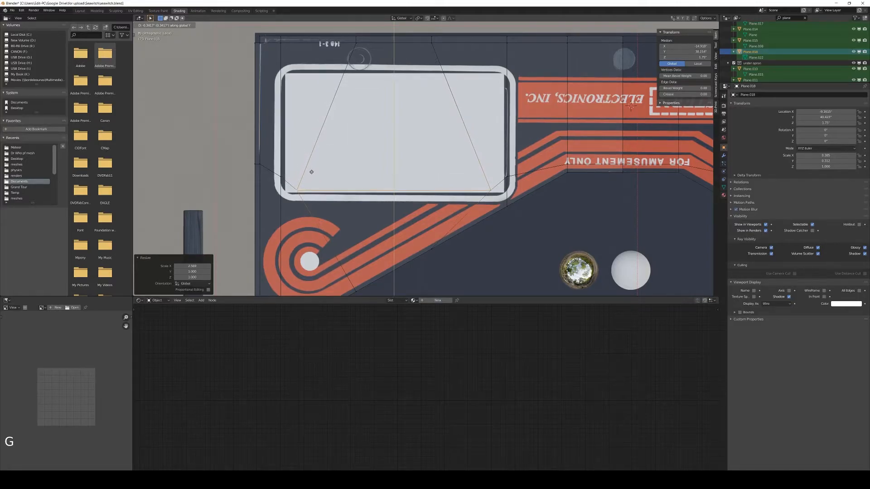
left_click(311, 172)
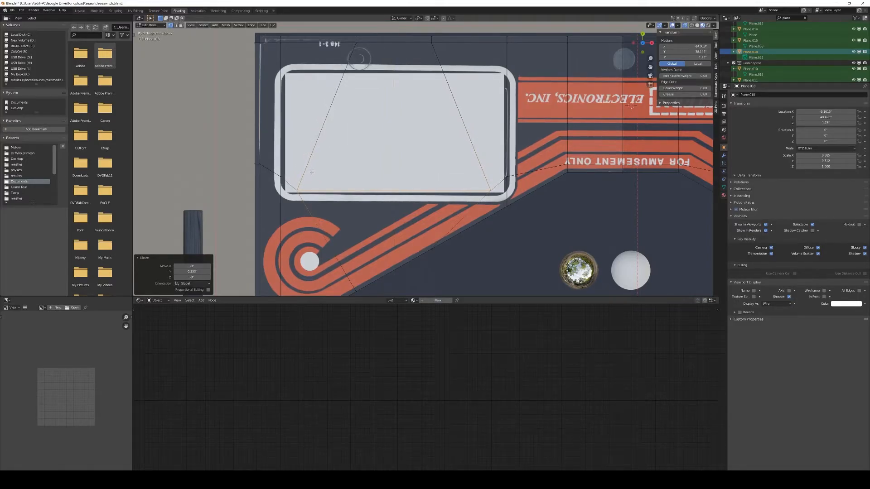
Step: Slide the two vertices on the apron's slanted lower edge along that edge with Vertex Slide by a factor of about 0.75
left_click(431, 249)
key("g")
key("g")
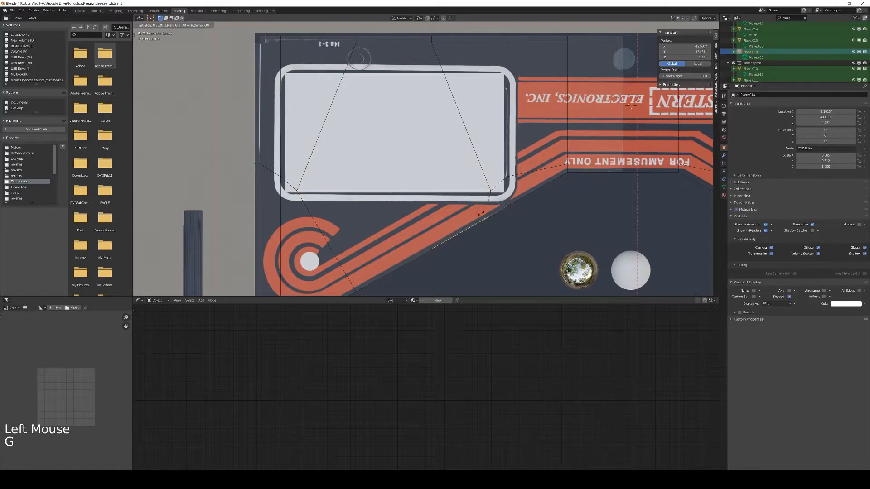
left_click(484, 211)
middle_click_drag(484, 212, 532, 174, "shift")
left_click(401, 258)
key("g")
key("g")
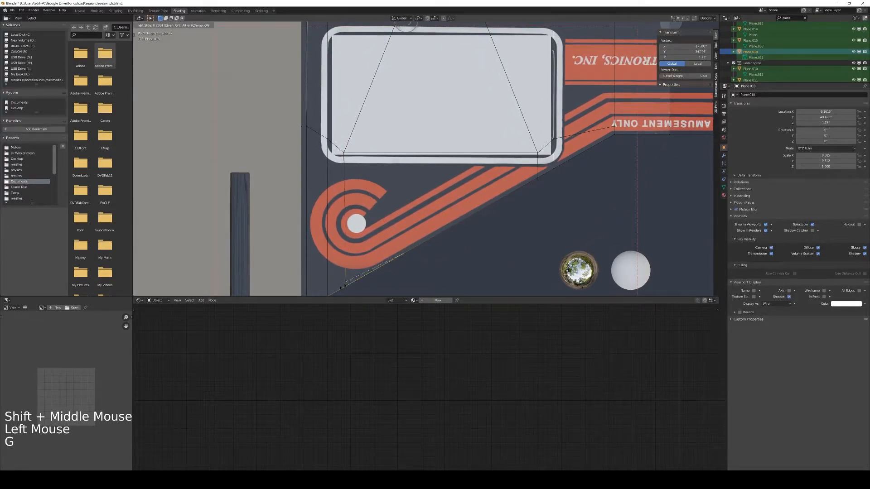
left_click(396, 132)
Step: Edge-slide the horizontal loop's vertices at the apron's outer border toward the level of the card plate's lower corner
middle_click_drag(396, 132, 400, 222, "shift")
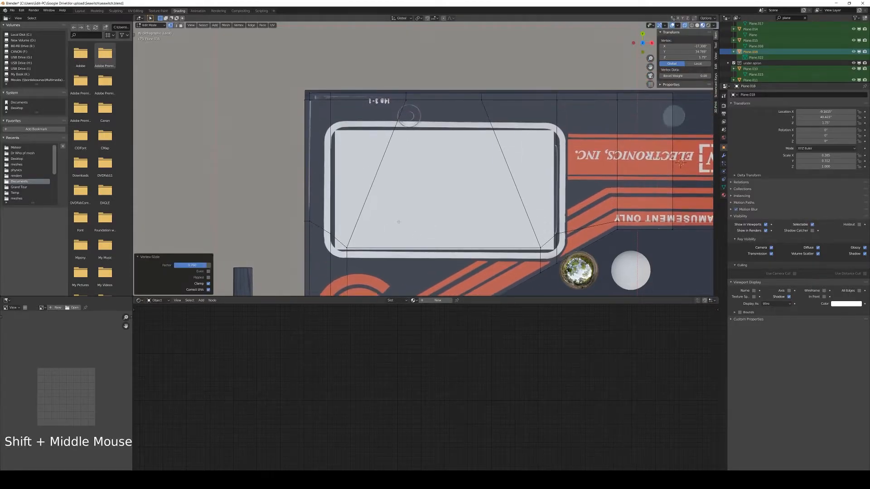
left_click(313, 222)
key("c")
key("g")
key("g")
right_click(302, 246)
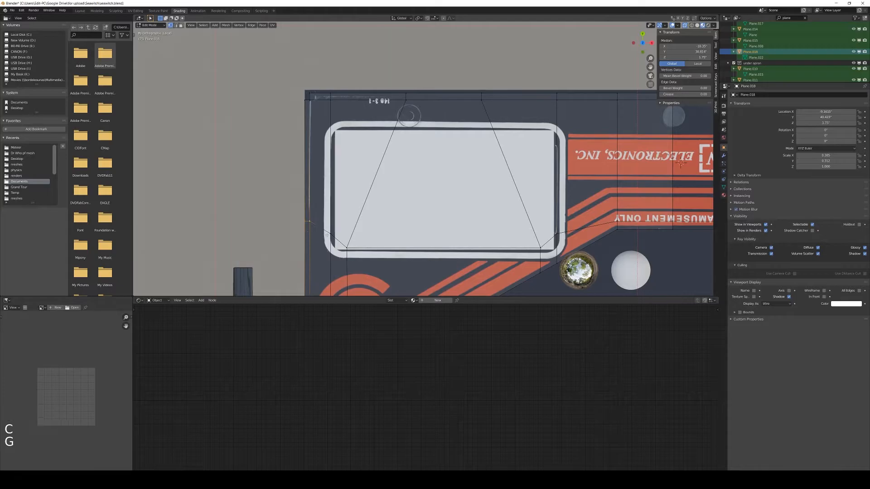
key("g")
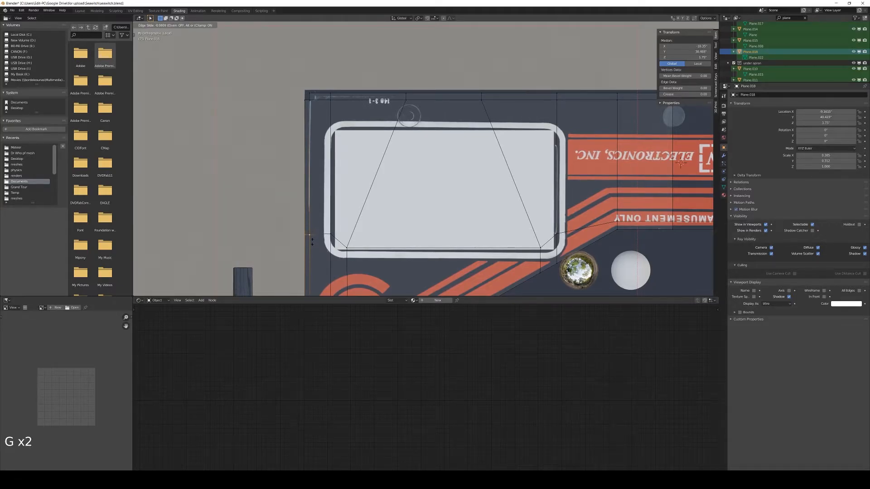
left_click(311, 235)
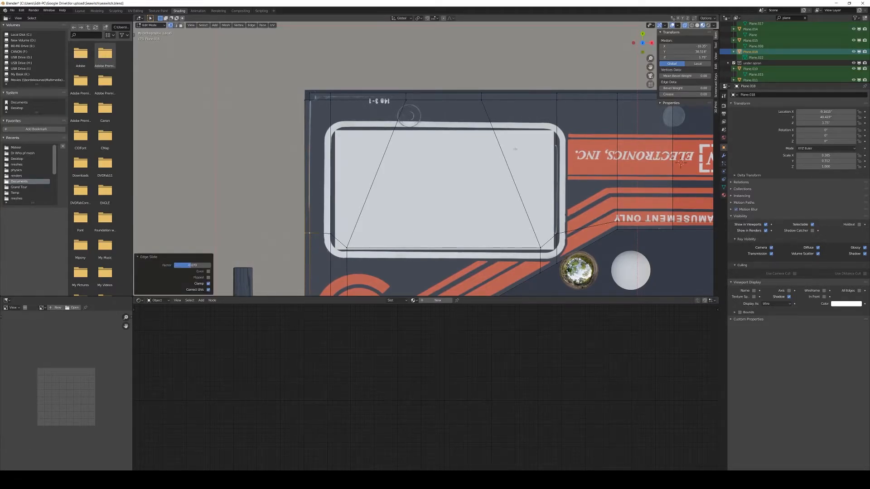
Step: Add a horizontal loop cut along the card plate's upper edge and flatten it along Y
key("ctrl+r")
left_click(499, 133)
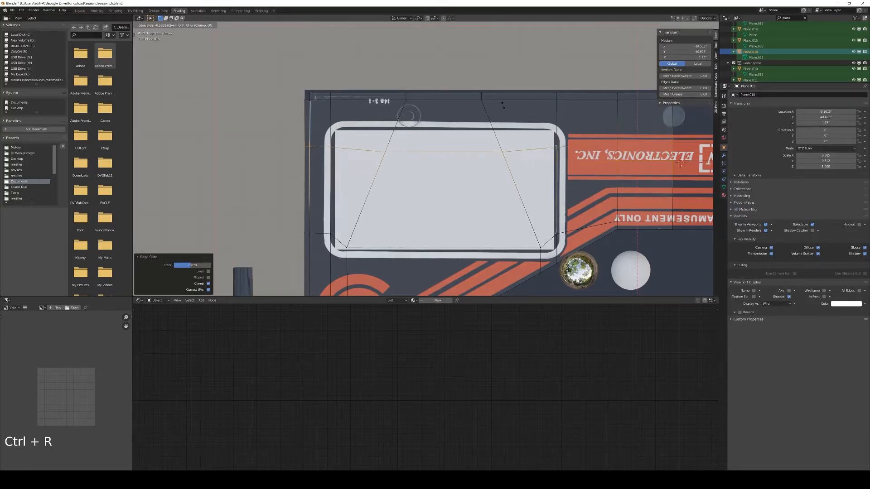
left_click(514, 75)
key("s")
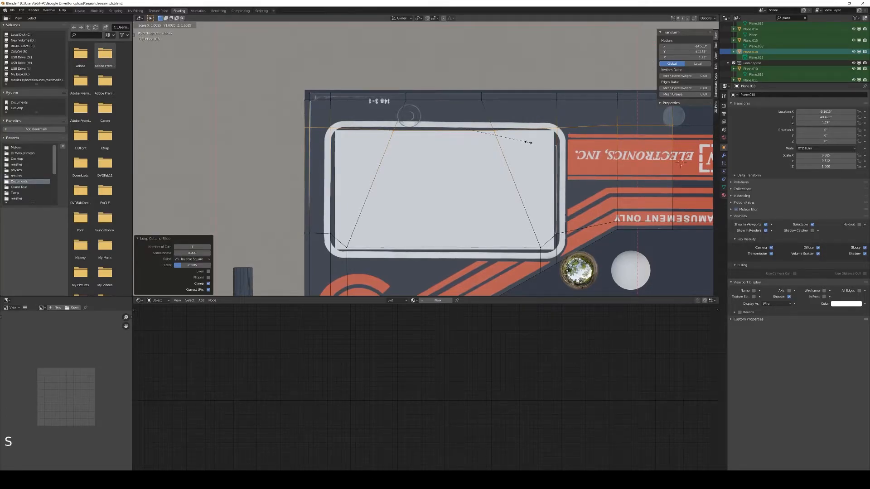
key("y")
left_click(526, 142)
Step: Move the upper loop's two inner vertices outward along X, about 1.15 in and 1.18 in, above the card plate's lower vertices
left_click(493, 124)
key("g")
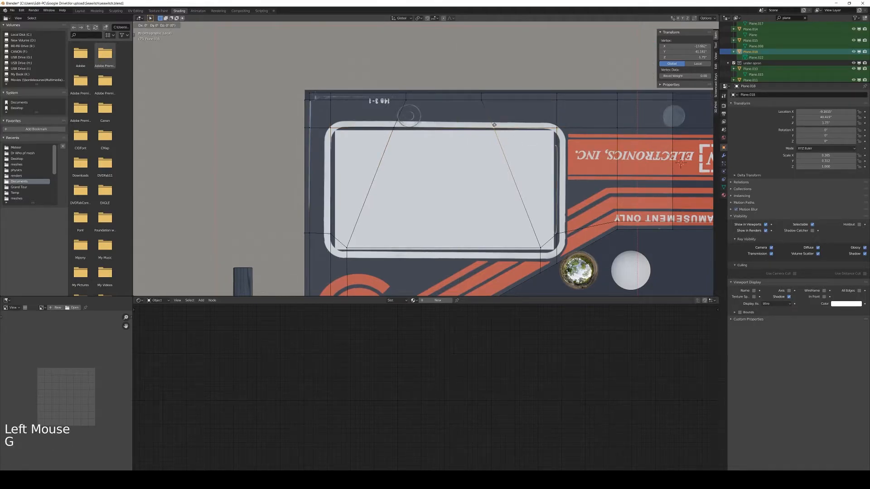
key("x")
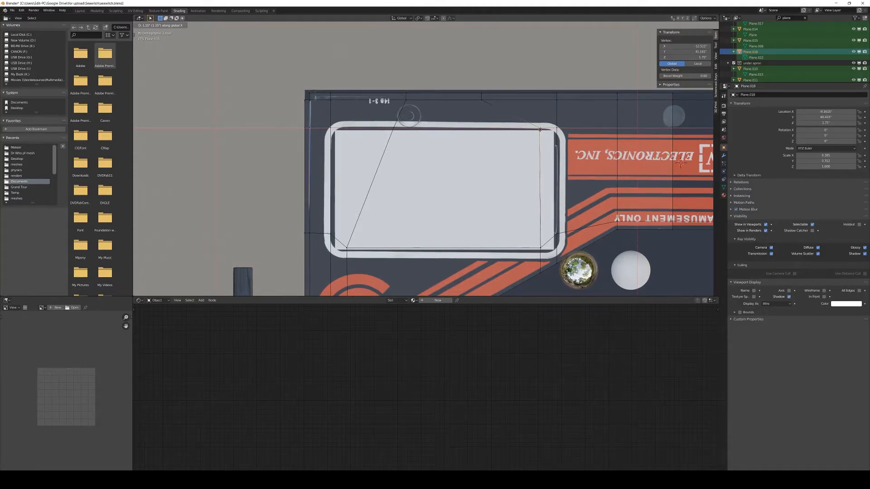
left_click(540, 129)
middle_click_drag(540, 130, 486, 115, "shift")
scroll(511, 192, "up", 3)
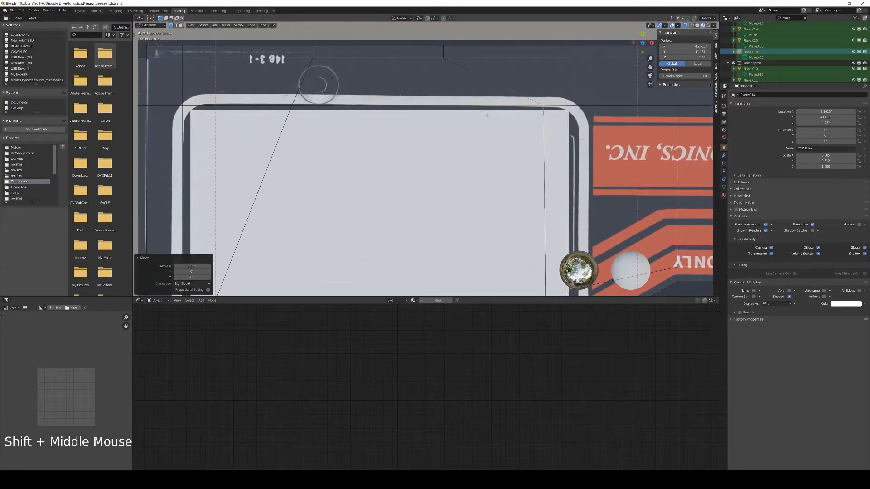
scroll(487, 115, "down", 1)
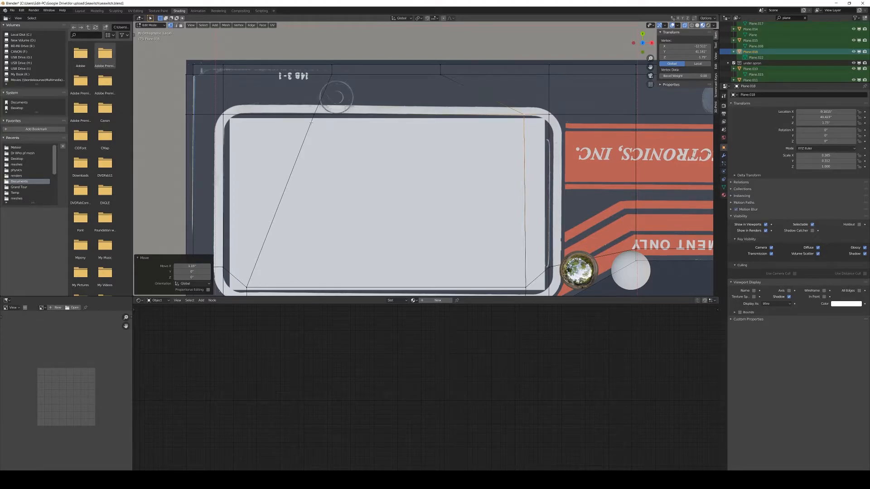
left_click(310, 121)
key("g")
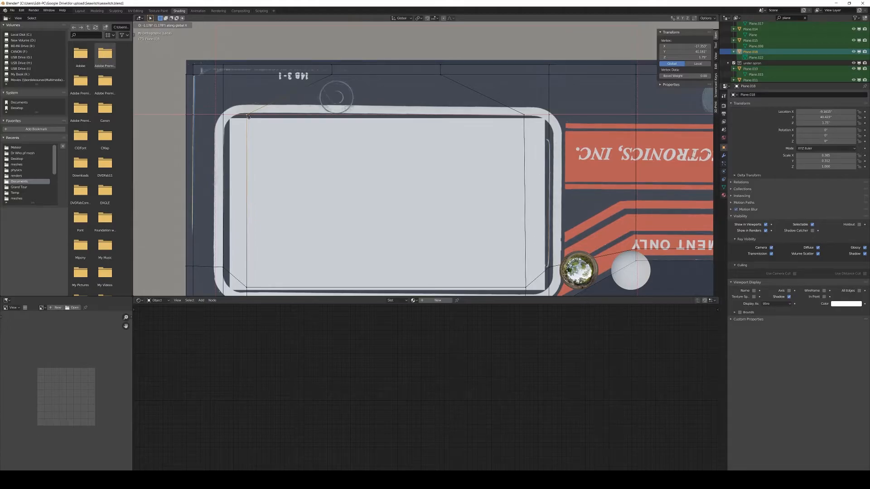
left_click(248, 117)
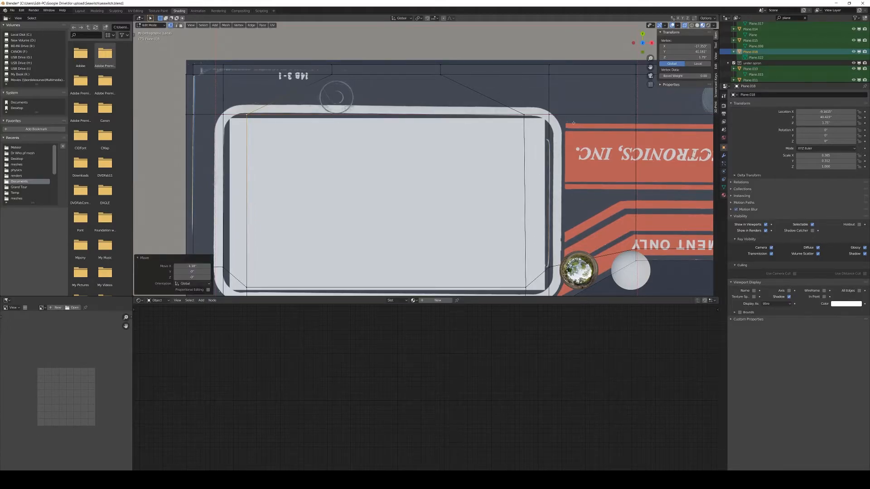
Step: Move the upper loop's vertices at the card plate's two sides about 0.43 in along Y to chamfer its upper corners
left_click(546, 122)
key("g")
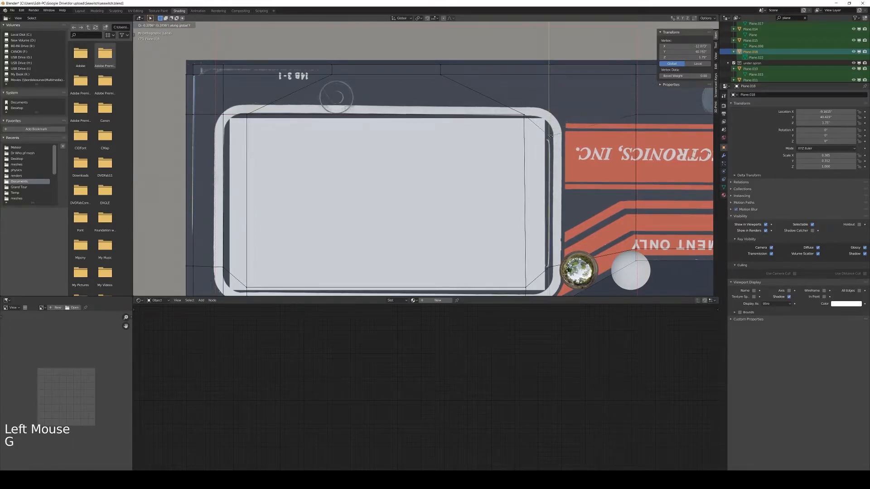
left_click(548, 139)
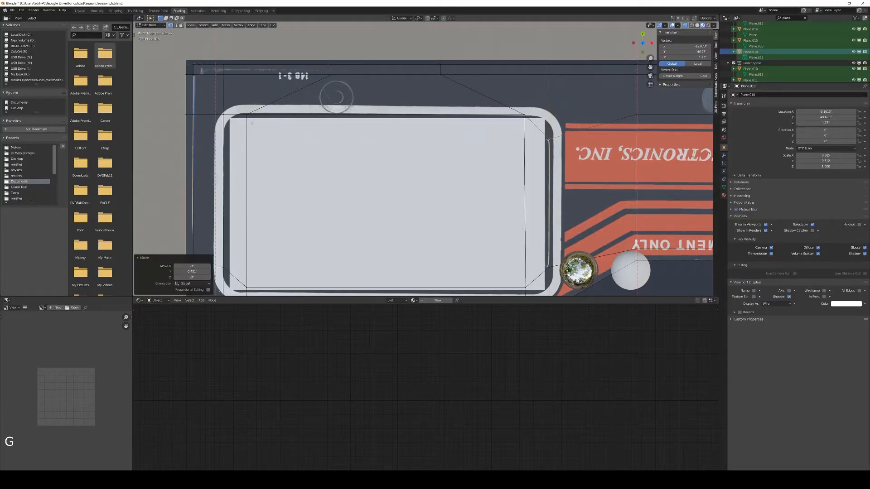
left_click(219, 111)
key("g")
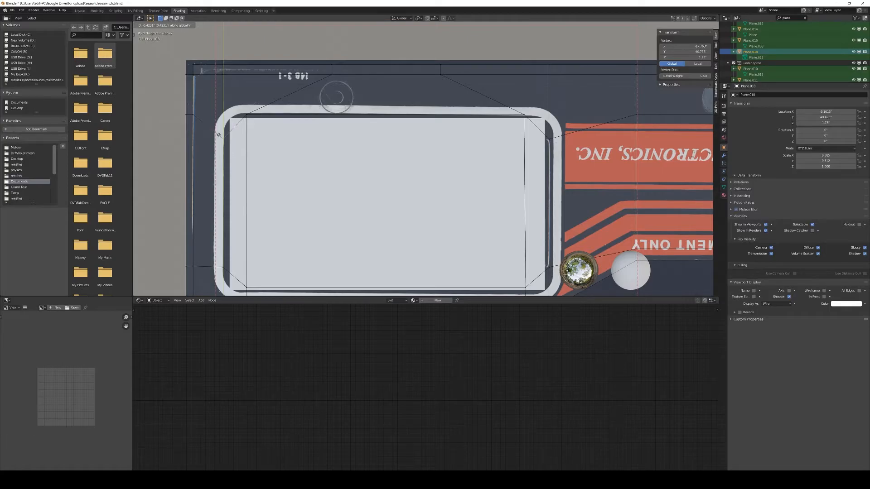
key("Tab")
key("Tab")
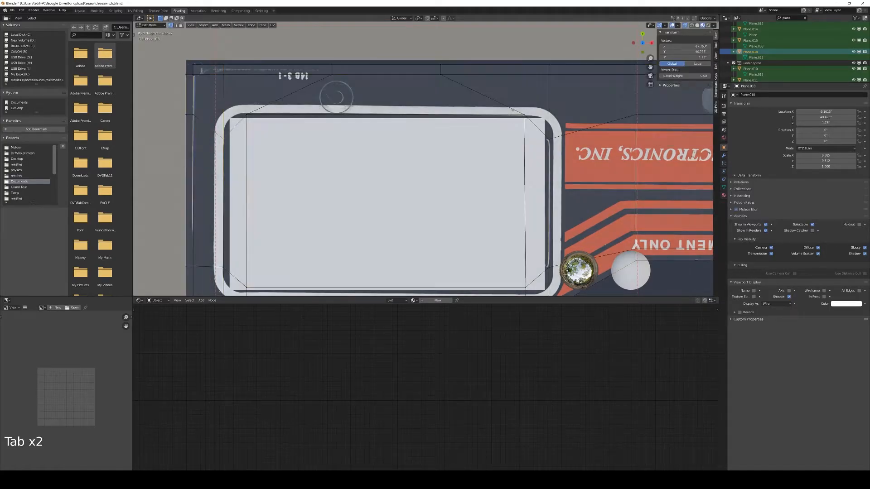
Step: Move both vertex groups on the apron's upper border outward along X to line up with the card plate's vertical edges
scroll(518, 98, "down", 1)
left_click(455, 95)
key("c")
key("g")
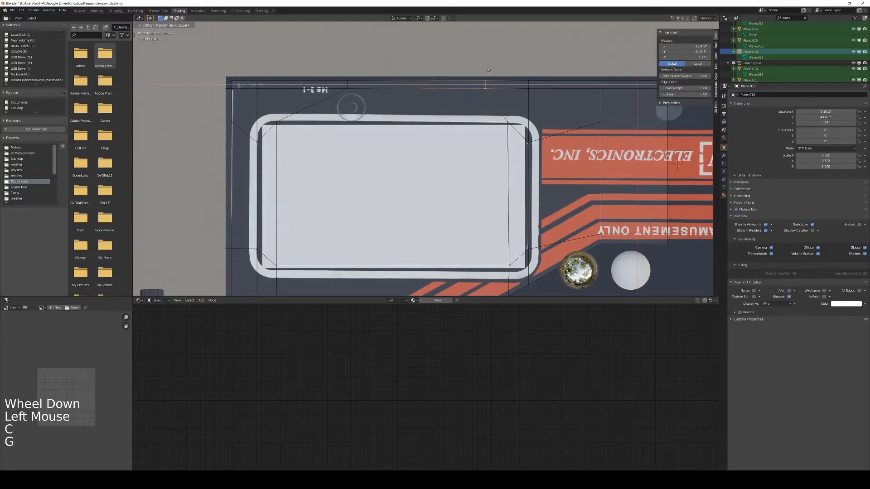
left_click(505, 73)
left_click(408, 69)
key("c")
left_click_drag(349, 93, 344, 78)
right_click(342, 72)
key("g")
key("x")
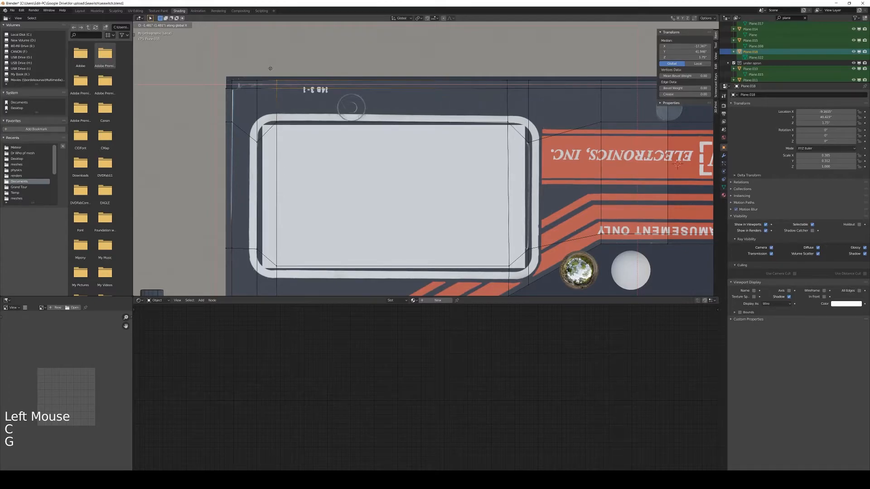
left_click(270, 68)
Step: Move the upper loop's vertices on the apron's outer border about 0.42 in along Y, level with the card plate's chamfered corner
middle_click_drag(312, 137, 325, 118, "shift")
left_click(245, 103)
key("c")
left_click(247, 104)
right_click(247, 105)
key("g")
key("y")
left_click(248, 124)
scroll(431, 149, "down", 1, "shift")
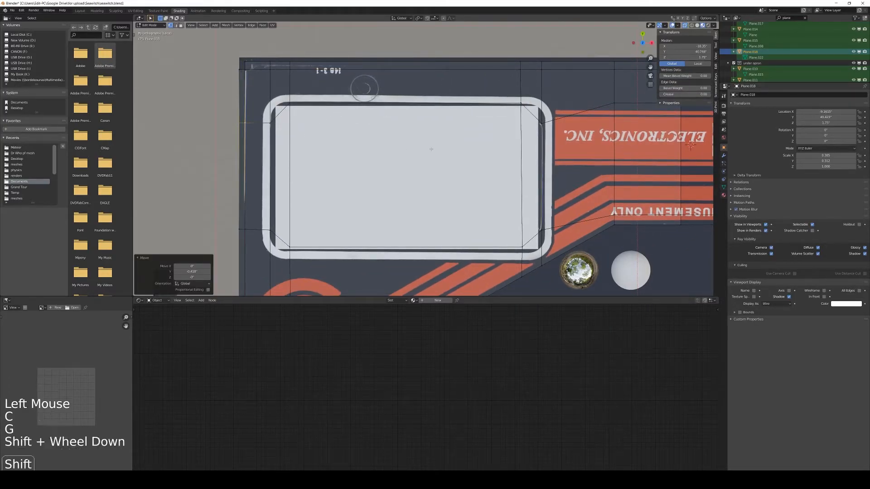
Step: Move the upper loop's vertices above the ELECTRONICS, INC. banner about 0.42 in along Y to straighten the loop
middle_click_drag(431, 149, 411, 140, "shift")
middle_click_drag(609, 100, 550, 117, "shift")
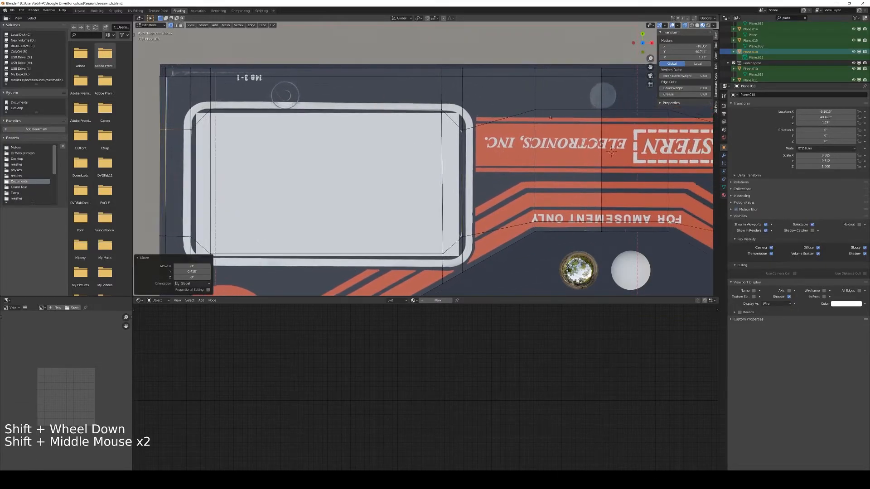
left_click(535, 111)
key("c")
left_click(601, 112)
right_click(602, 114)
key("g")
key("y")
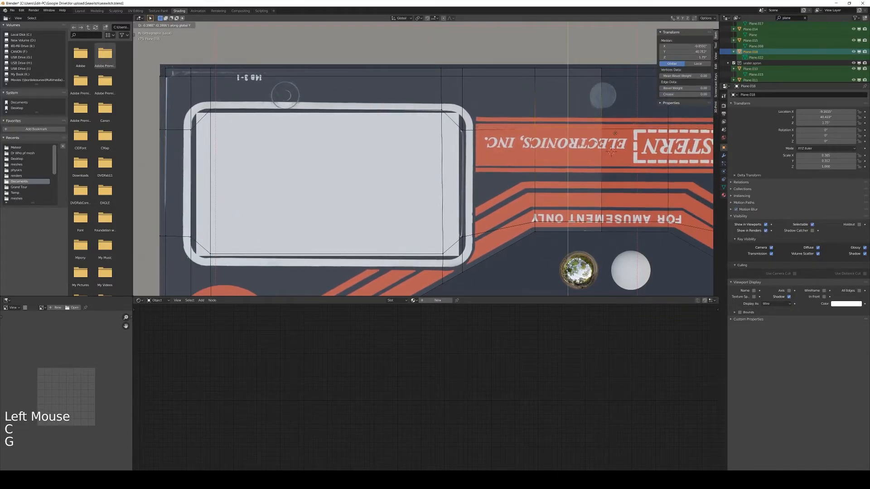
left_click(615, 135)
Step: Select the three faces covering the card plate and move them about 0.04 in along Y to center them in the white frame
scroll(615, 135, "down", 1)
middle_click_drag(466, 154, 510, 124, "shift")
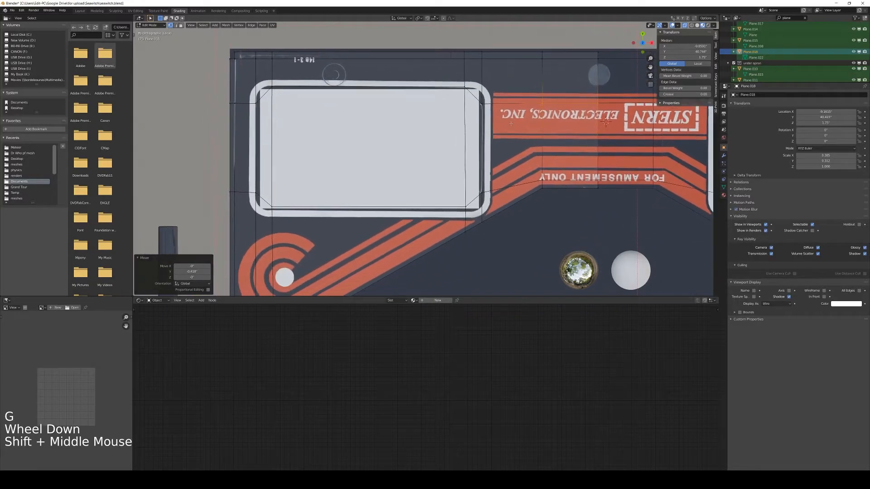
key("Tab")
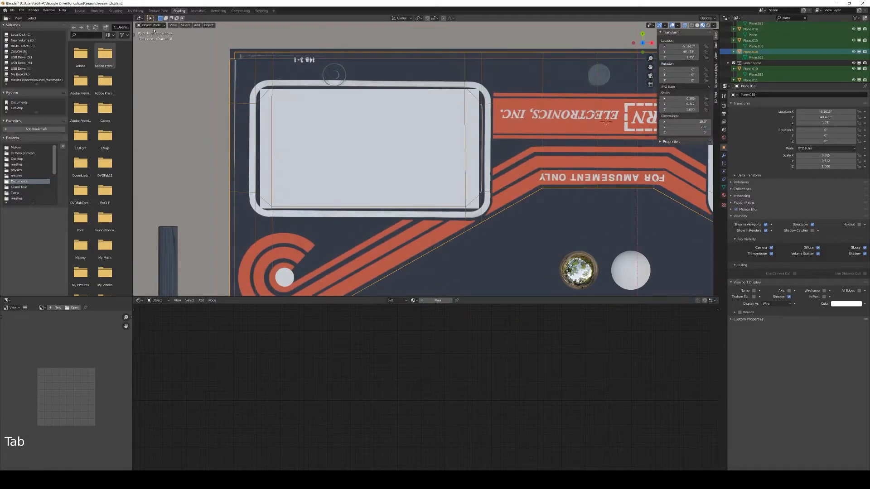
key("Tab")
left_click(299, 127)
left_click(299, 127)
key("c")
mouse_move(272, 136)
left_mouse_down()
mouse_move(264, 148)
mouse_move(471, 149)
left_mouse_up()
middle_click_drag(451, 167, 519, 165)
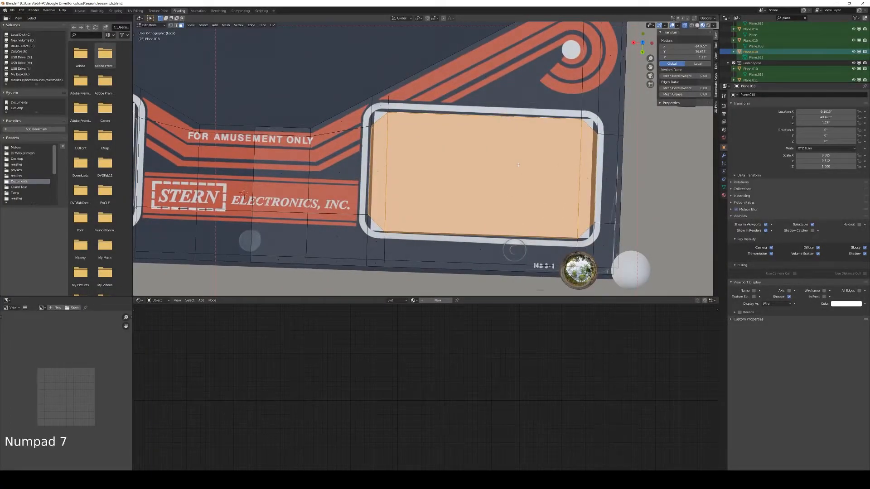
key("KP_7")
scroll(402, 139, "up", 1)
middle_click_drag(402, 139, 412, 145, "shift")
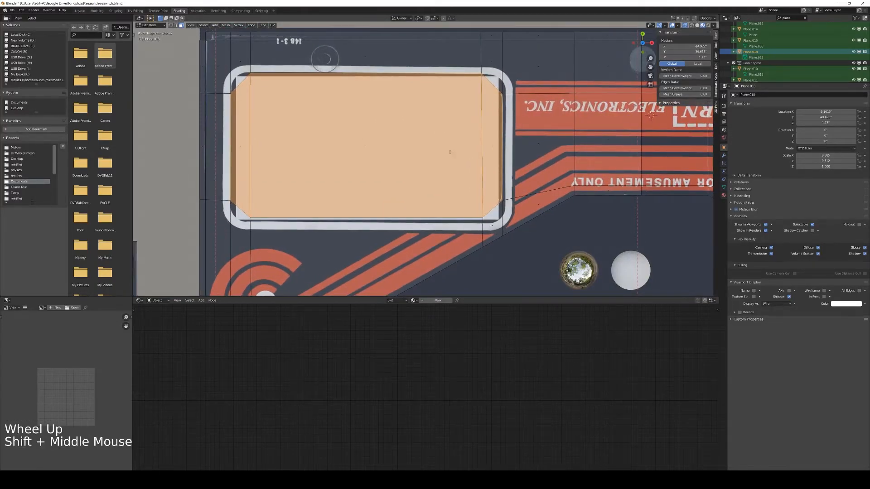
key("g")
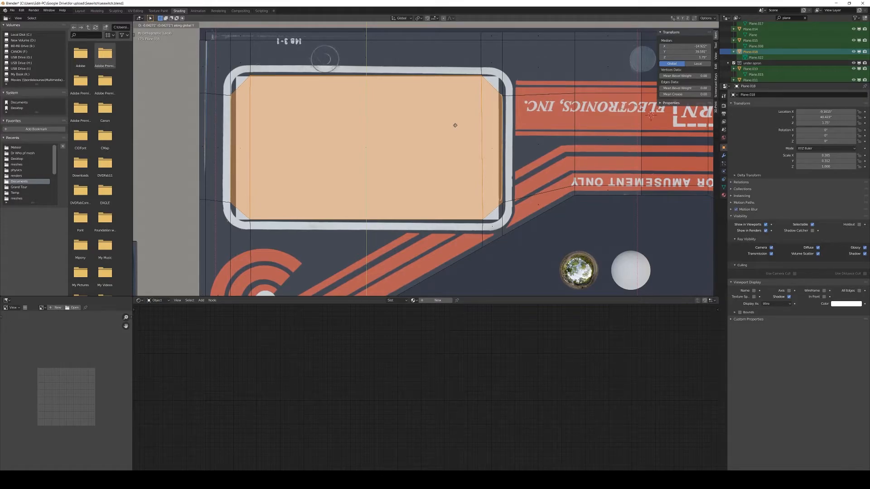
left_click(455, 125)
Step: Move the central card face's lower edge about 0.02 in along Y onto the card plate's lower edge
left_click(464, 220)
left_click(429, 220)
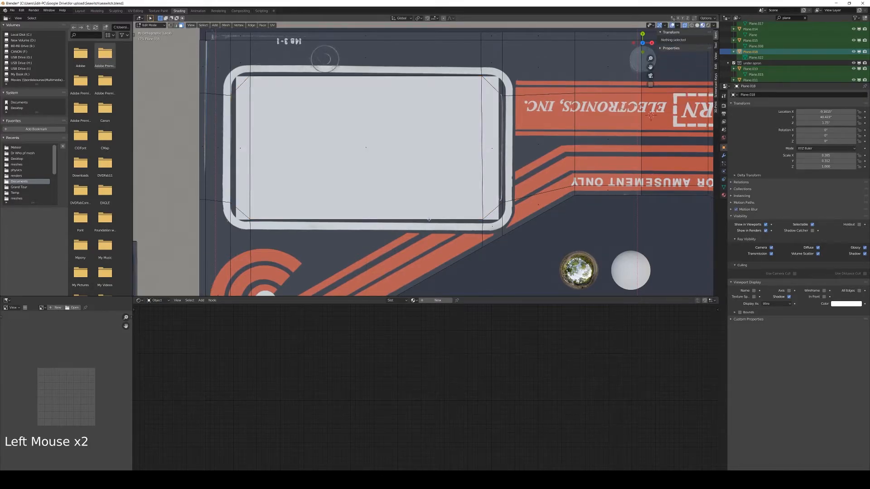
key("2")
left_click(428, 219)
key("g")
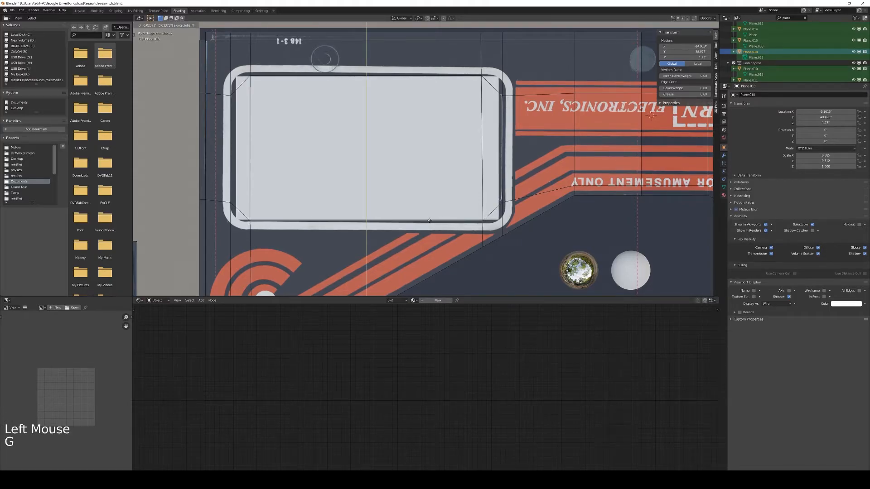
left_click(429, 220)
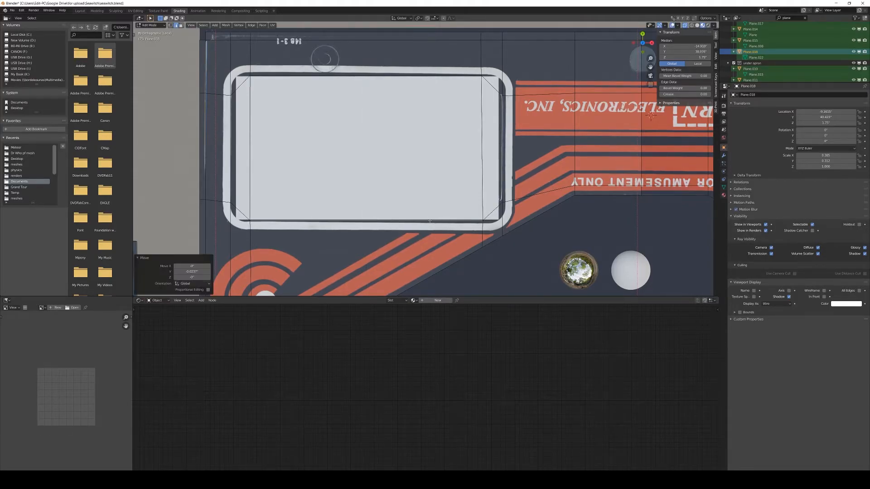
Step: Select the three card plate faces together and inset them very slightly with Inset Faces
left_click(180, 25)
left_click(245, 152)
key("c")
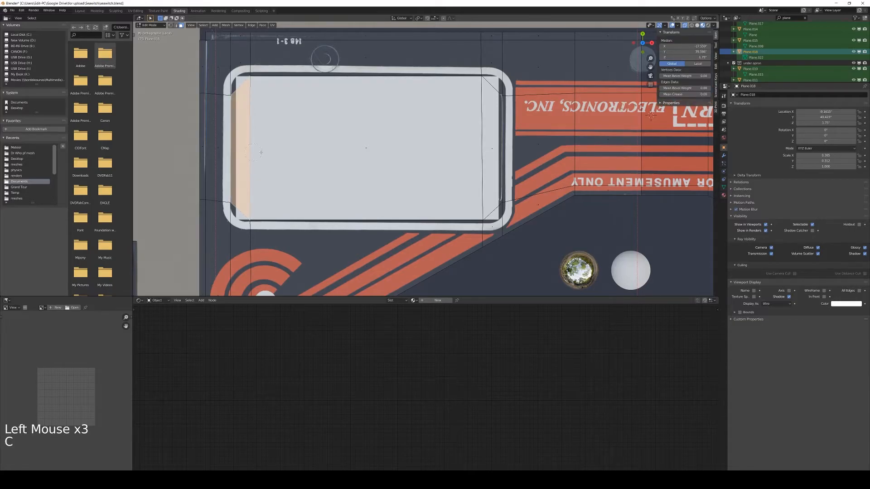
left_click(365, 150)
left_click(492, 148)
right_click(492, 146)
middle_click_drag(433, 157, 453, 191)
key("i")
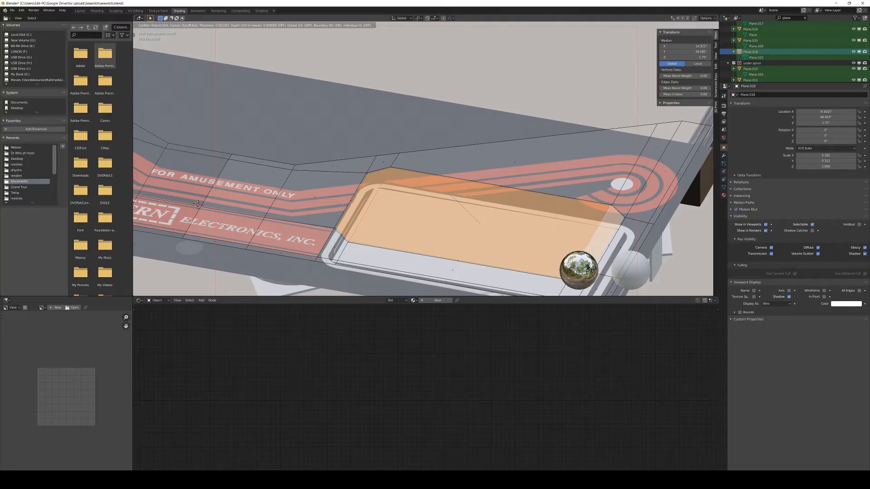
left_click(452, 196)
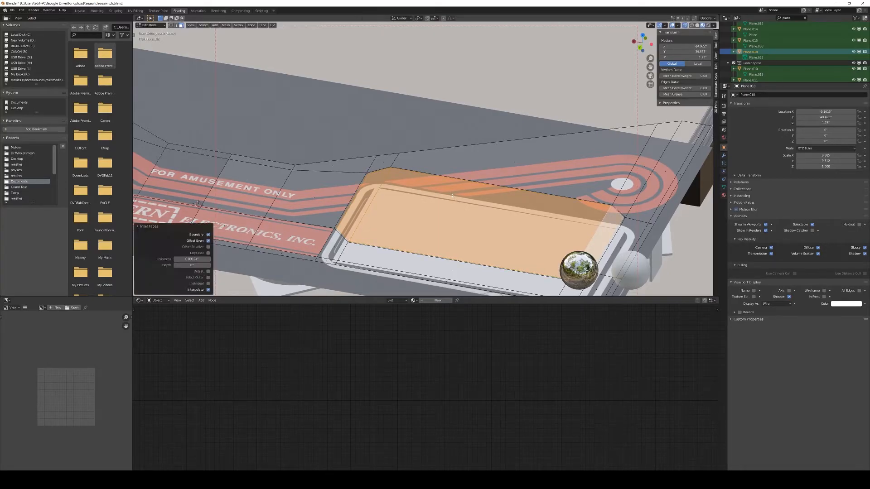
middle_click_drag(464, 199, 443, 153)
scroll(457, 195, "up", 2)
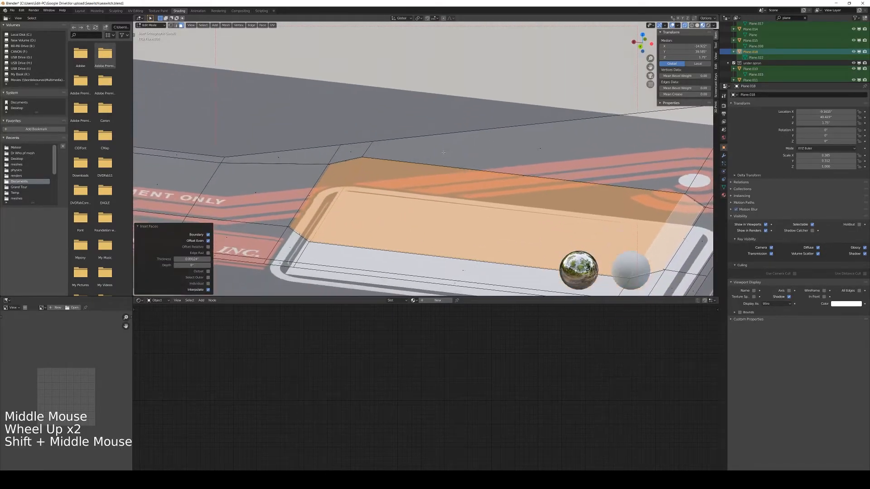
Step: Extrude the selected card plate faces about 0.065 in downward and inset the recess floor slightly
key("e")
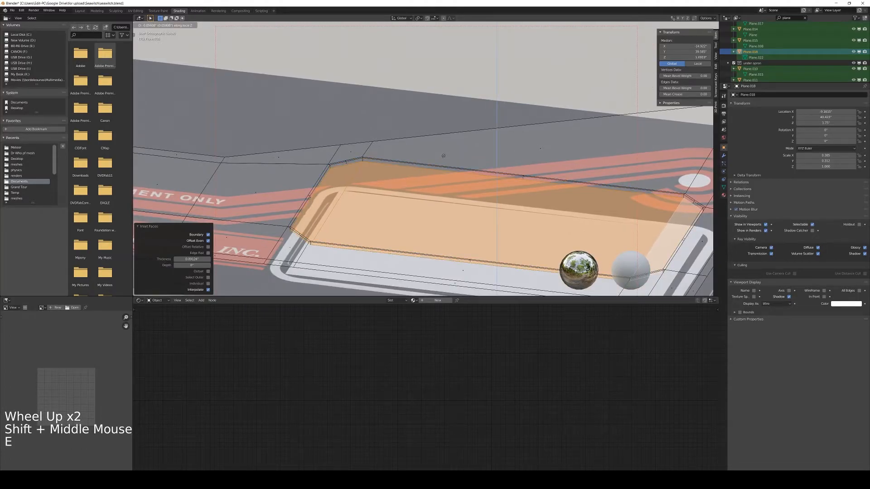
left_click(443, 156)
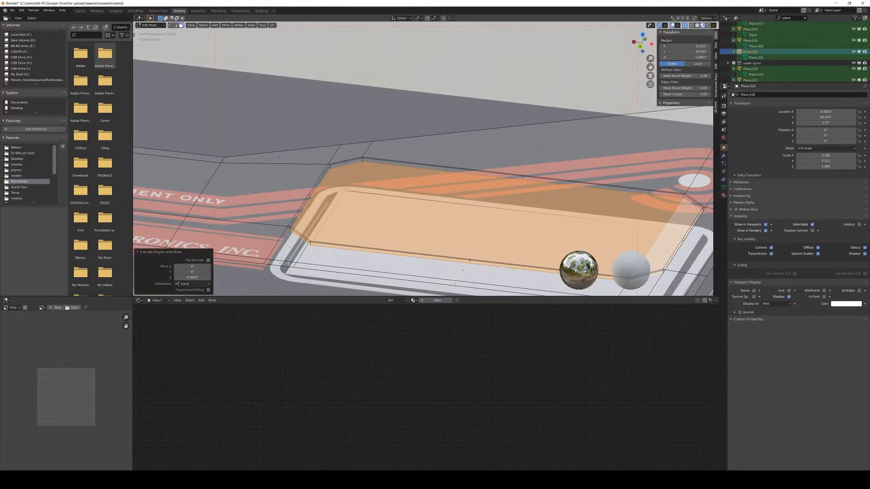
key("i")
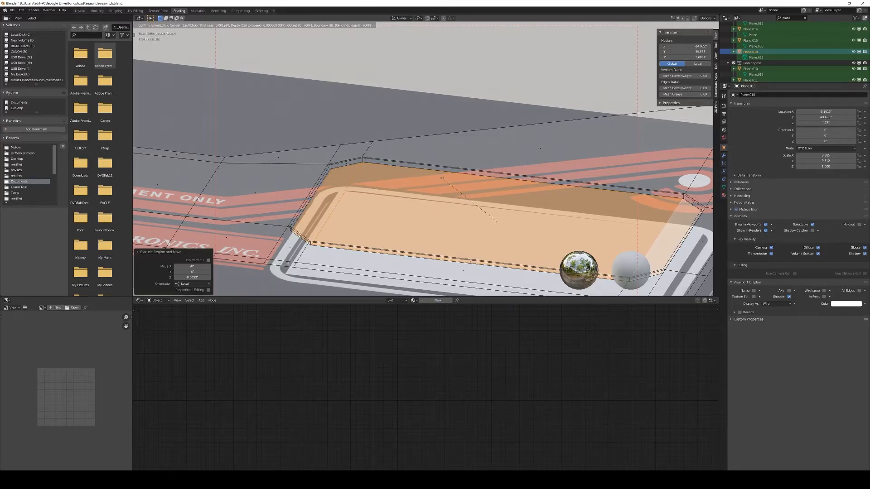
left_click(443, 177)
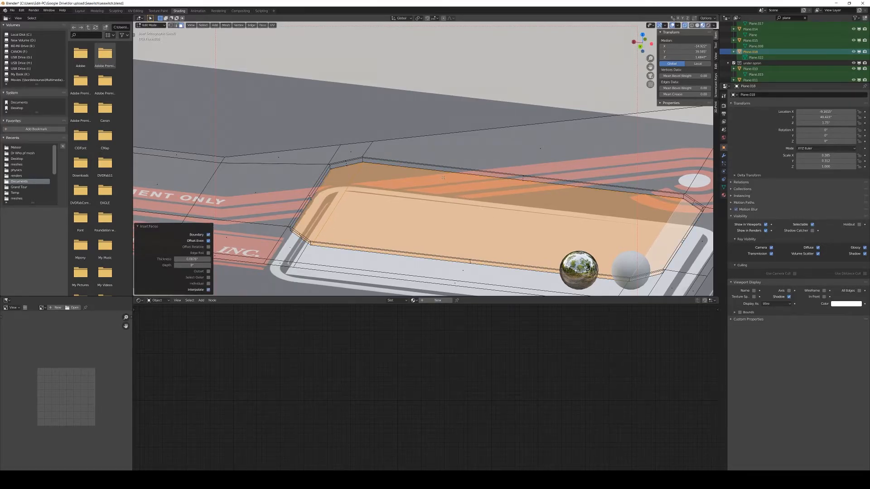
Step: Select the edge loops around the card plate recess wall and bevel them about 0.025 in wide
left_click(176, 25)
middle_click_drag(317, 190, 387, 144)
scroll(326, 218, "up", 3)
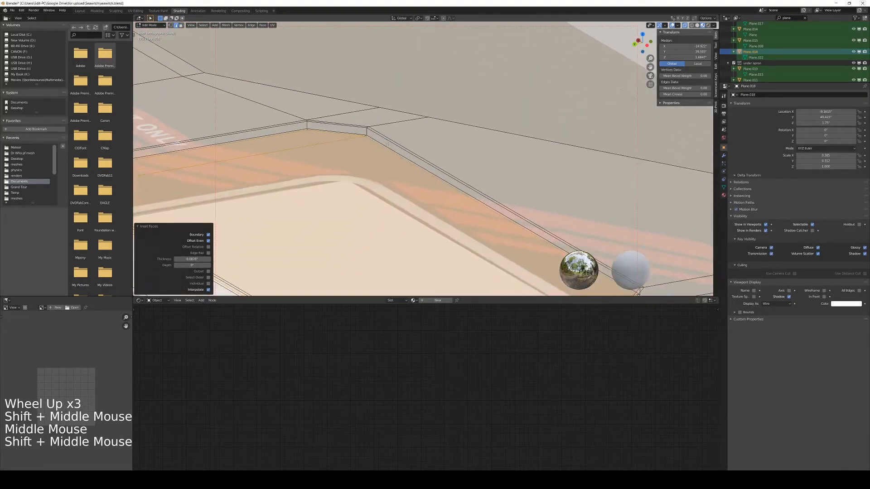
left_click(387, 144)
left_click(387, 145, "alt+shift")
left_click(386, 145, "alt+shift")
left_click(386, 146, "alt+shift")
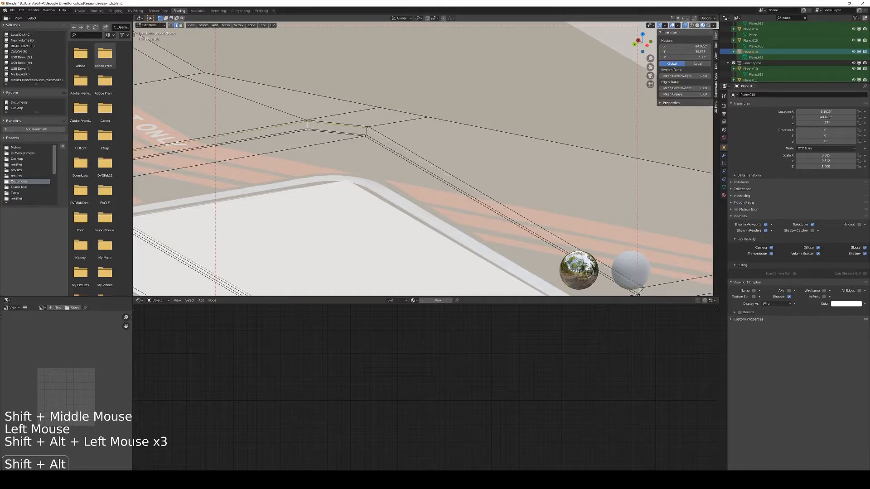
left_click(387, 146, "alt+shift")
key("ctrl")
key("ctrl+b")
key("shift")
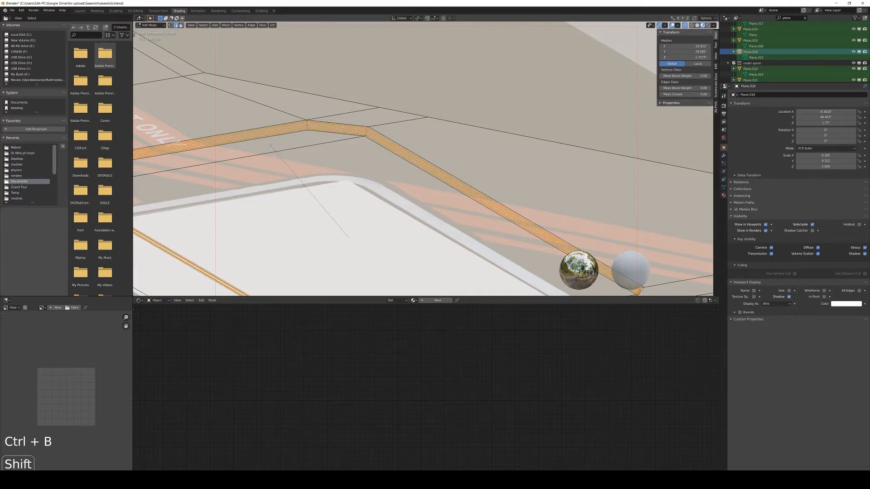
left_click(270, 147)
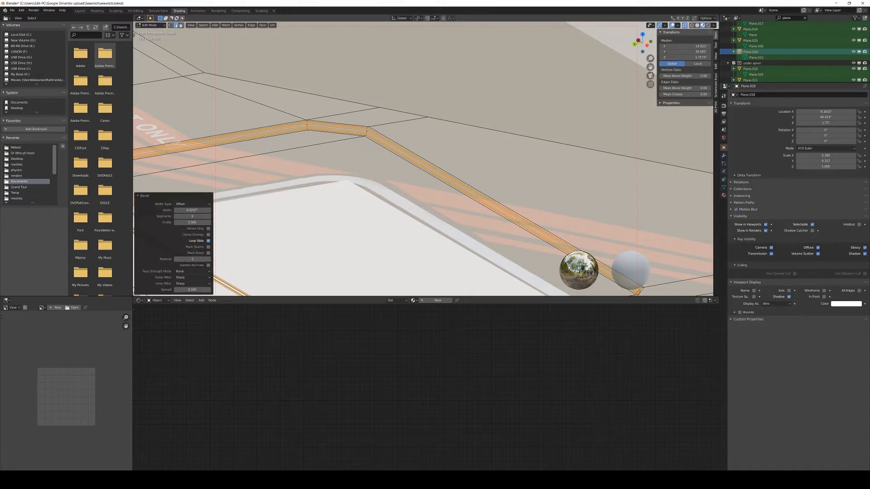
Step: Select the beveled wall faces at the four chamfered corners of the card plate recess and delete them
left_click(180, 26)
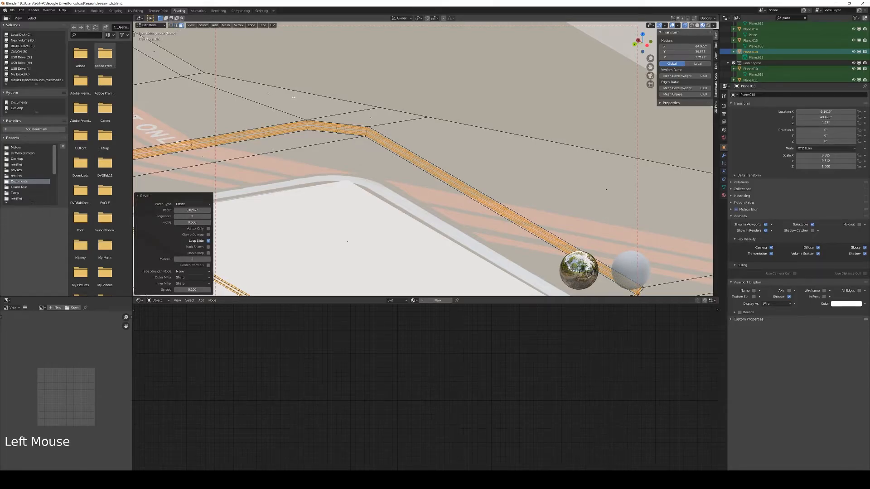
scroll(292, 96, "down", 2)
left_click(367, 140)
key("c")
left_click(364, 138)
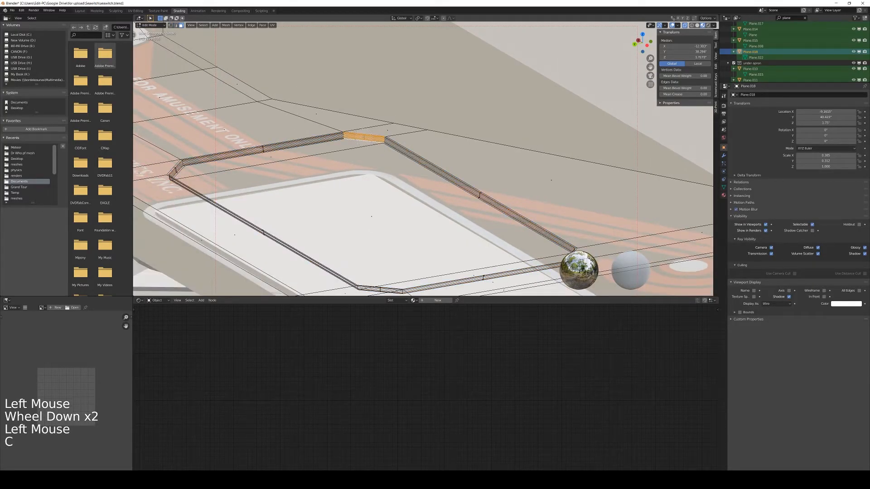
middle_click_drag(364, 137, 315, 75)
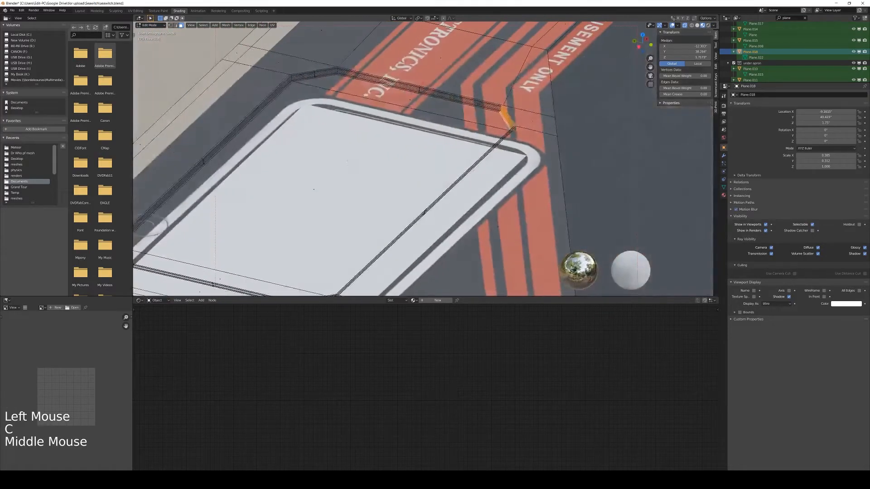
key("c")
middle_click_drag(149, 225, 399, 114)
key("c")
middle_click_drag(250, 69, 149, 75)
key("c")
left_click(444, 82)
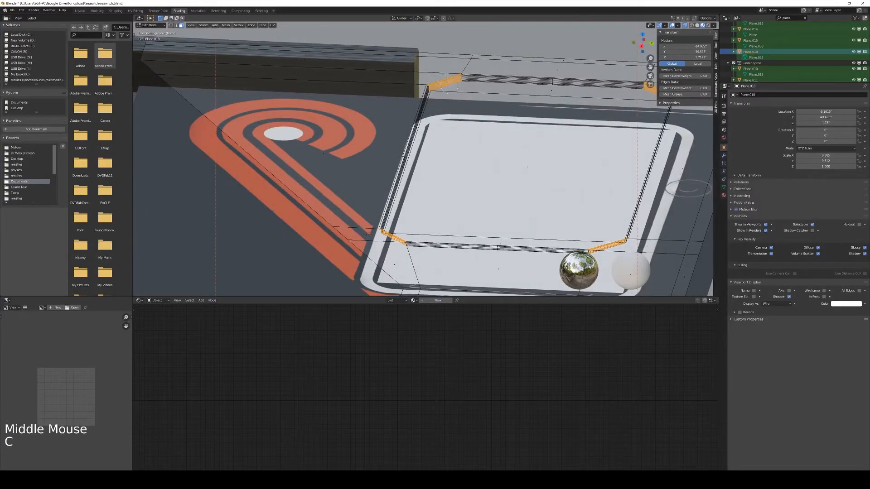
key("x")
left_click(444, 110)
Step: Check the apron and its card plate recess in rendered shading from above
key("Tab")
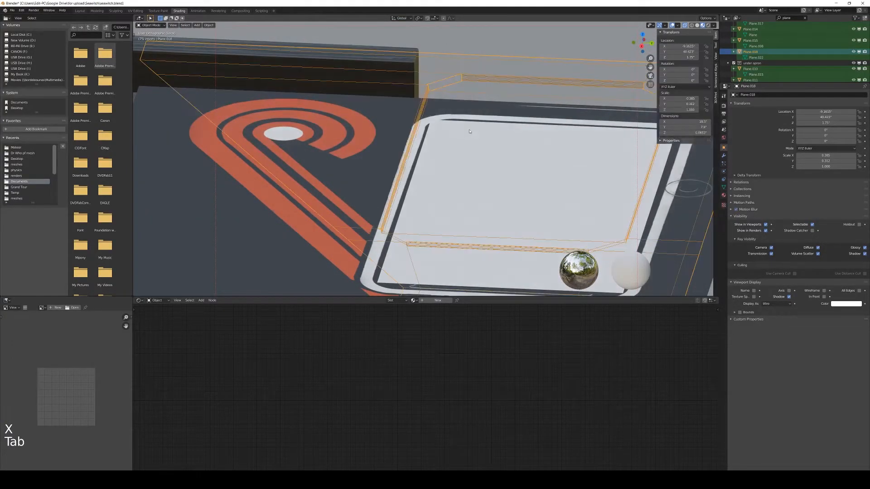
scroll(444, 111, "down", 3)
middle_click_drag(445, 118, 438, 195)
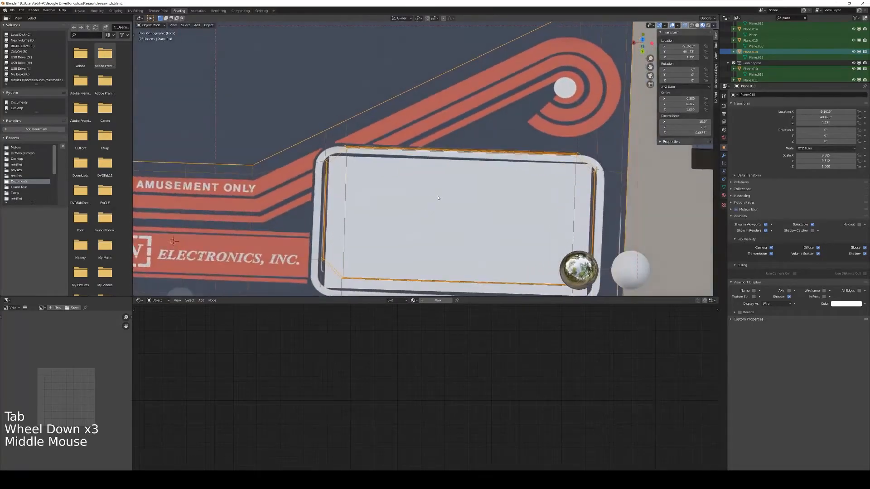
key("Tab")
scroll(448, 193, "down", 2)
key("z")
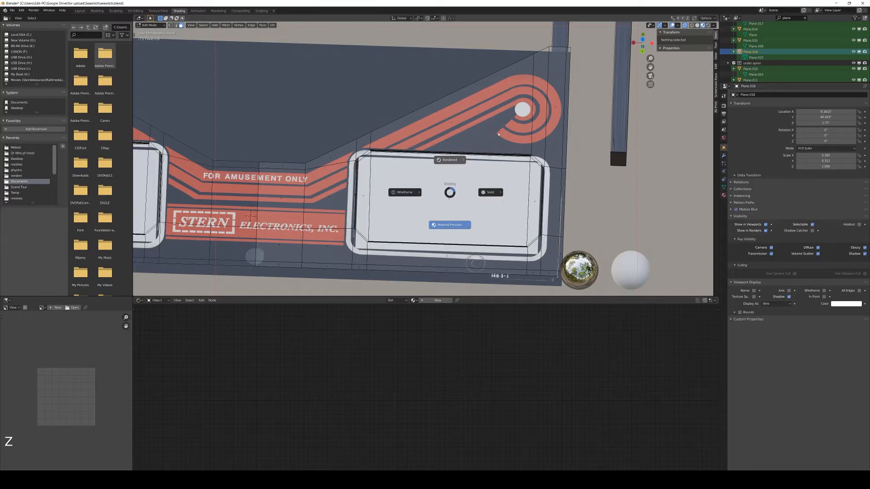
key("Tab")
middle_click_drag(507, 216, 508, 199)
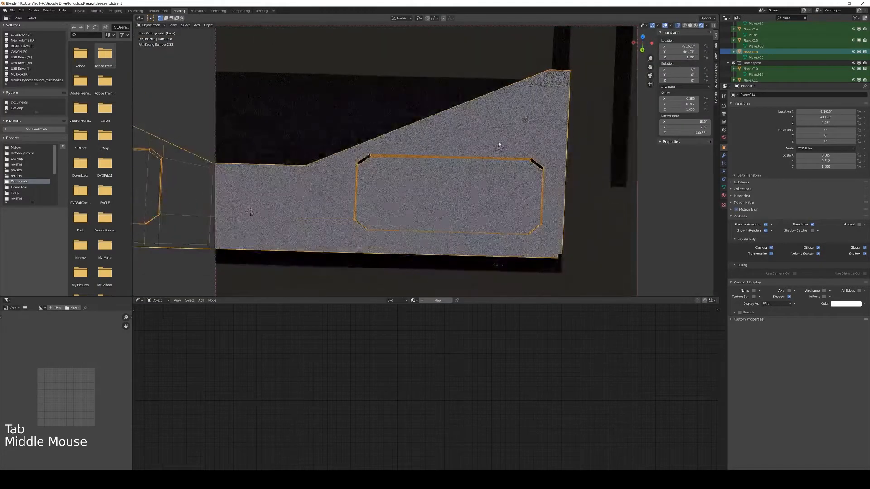
middle_click_drag(577, 214, 575, 212)
left_click(587, 235)
left_click(586, 252)
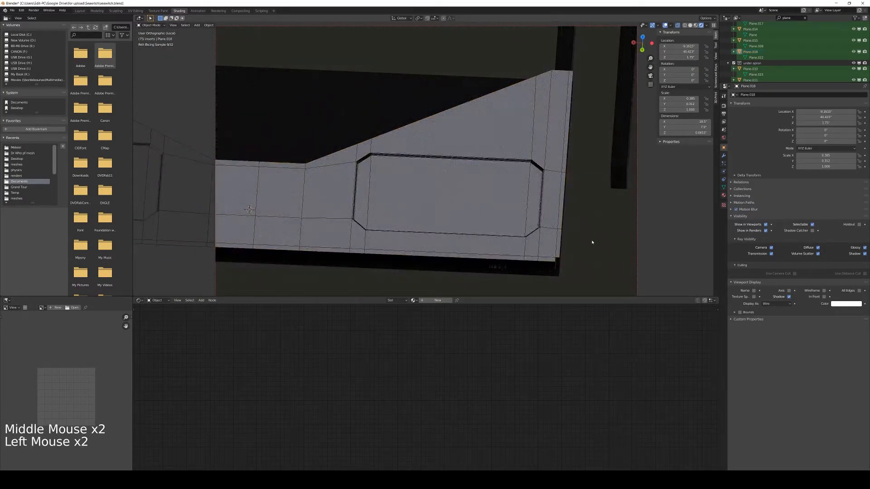
key("Tab")
left_click(614, 204)
left_click(613, 203)
key("Tab")
left_click(600, 191)
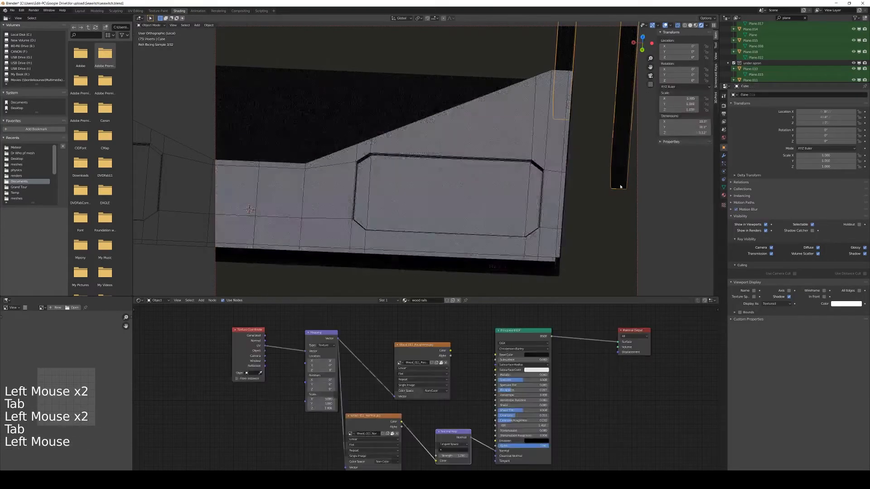
Step: Set the apron plane's viewport display to Textured
left_click(514, 162)
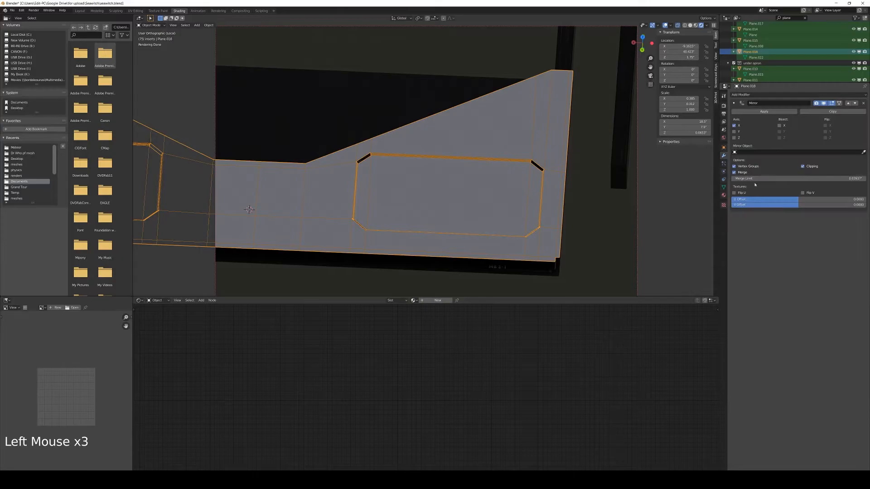
left_click(724, 148)
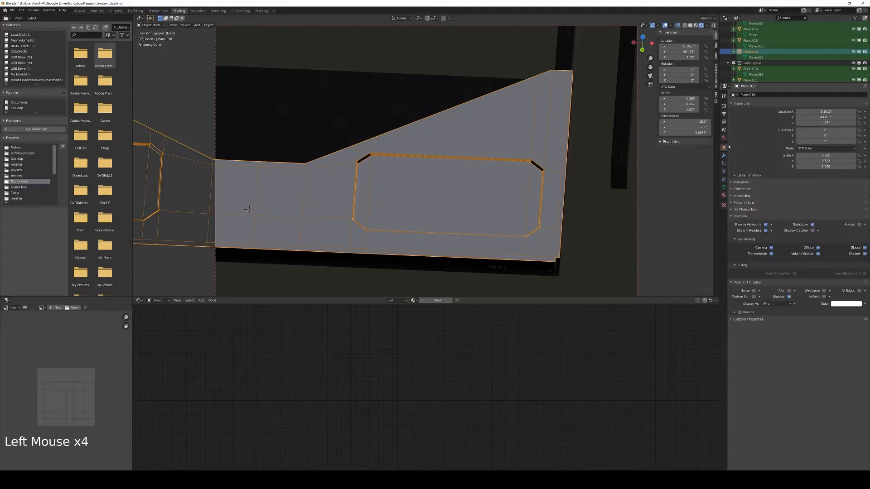
left_click(780, 306)
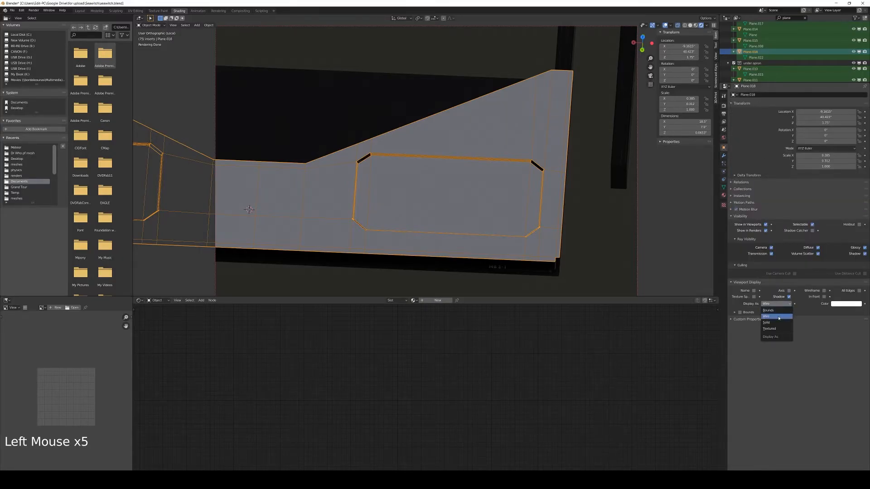
left_click(777, 329)
key("Tab")
key("Tab")
Step: Add three evenly spaced loop cuts running across the apron through the card plate, from its straight outer edge to the slanted edge
mouse_move(574, 204)
middle_mouse_down()
mouse_move(582, 233)
mouse_move(520, 204)
mouse_move(514, 239)
mouse_move(501, 246)
middle_mouse_up()
key("Tab")
key("z")
key("ctrl+r")
scroll(382, 58, "up", 2)
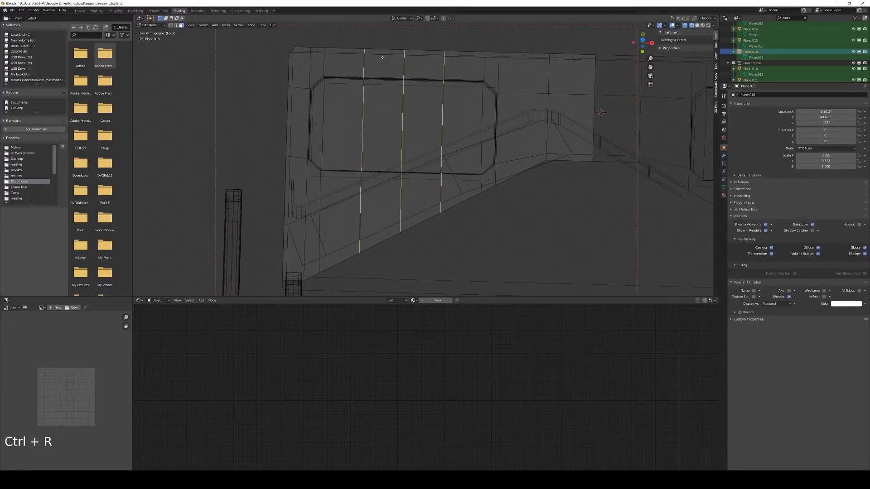
left_click(382, 57)
right_click(382, 58)
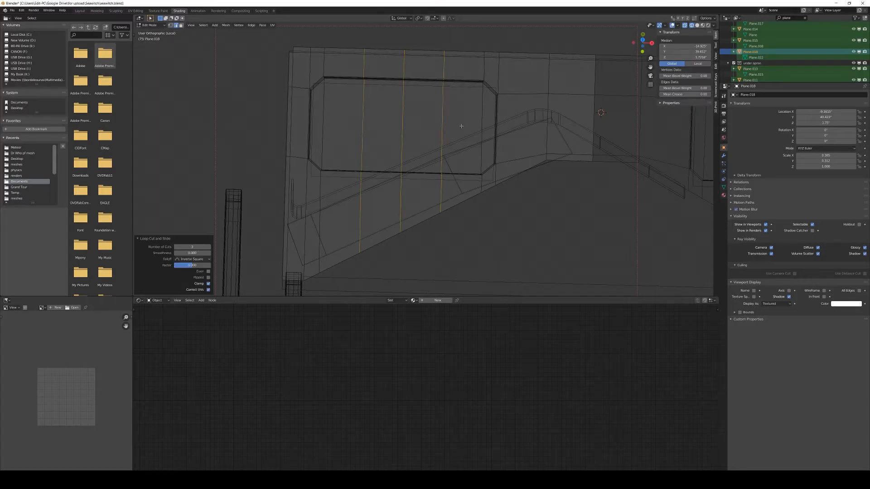
Step: Add two evenly spaced lengthwise loop cuts through the card plate recess
key("ctrl+r")
scroll(500, 123, "up", 1)
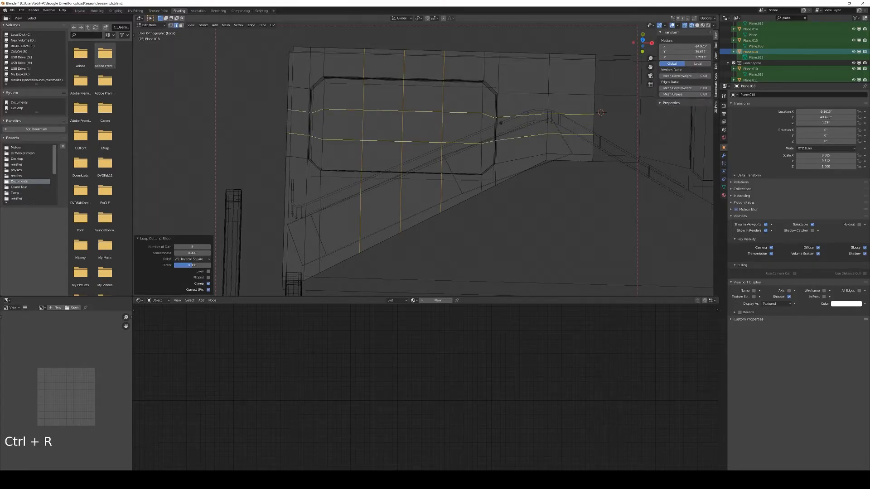
left_click(479, 121)
right_click(480, 121)
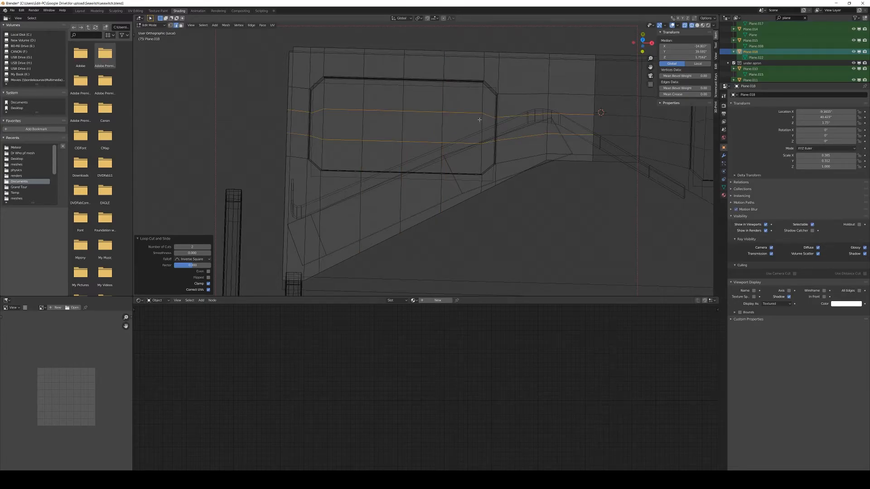
Step: From the top view, straighten the new lengthwise loop nearer the apron's straight outer edge by scaling it to 0 along Y
key("KP_7")
left_click(462, 106)
left_click(463, 105, "alt+shift")
left_click(463, 106, "alt+shift")
left_click(464, 105, "alt+shift")
type("sy0")
key("Return")
Step: Straighten the other lengthwise loop, nearer the slanted edge, by scaling it to 0 along Y
left_click(407, 136)
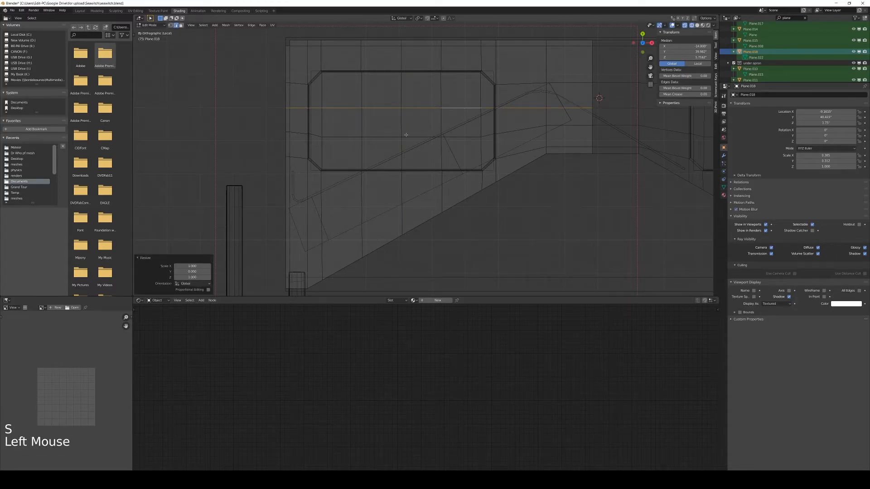
left_click(408, 135, "alt+shift")
left_click(408, 136, "alt+shift")
left_click(408, 136, "alt+shift")
type("s")
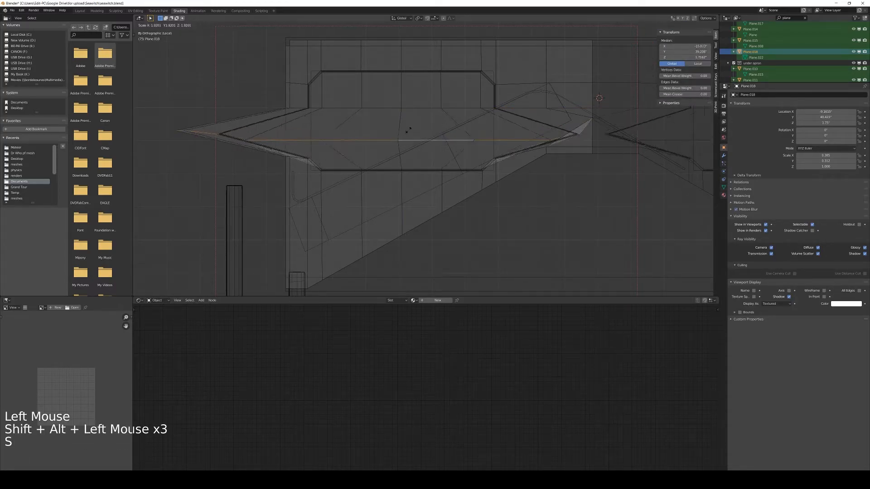
type("y0")
key("Return")
left_click(408, 130)
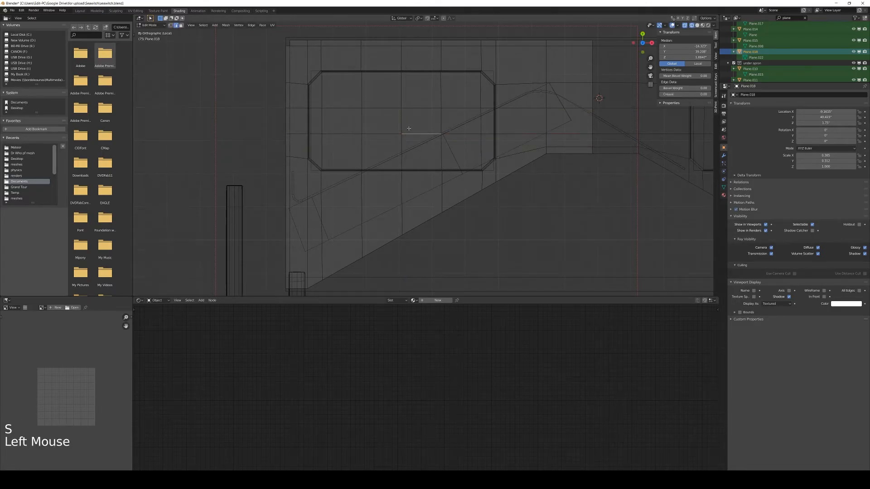
Step: Add one centered lengthwise loop cut between the card plate recess and the apron's slanted edge
key("Tab")
scroll(449, 162, "down", 1)
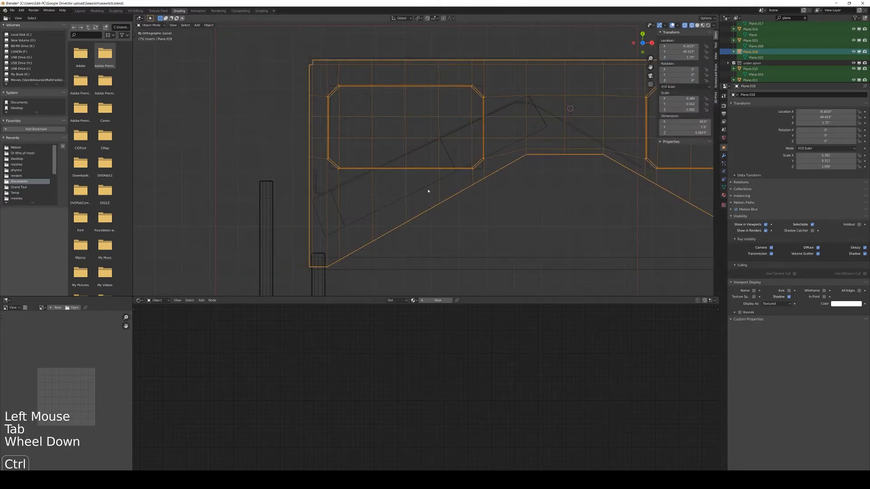
key("ctrl+r")
key("Tab")
key("ctrl+r")
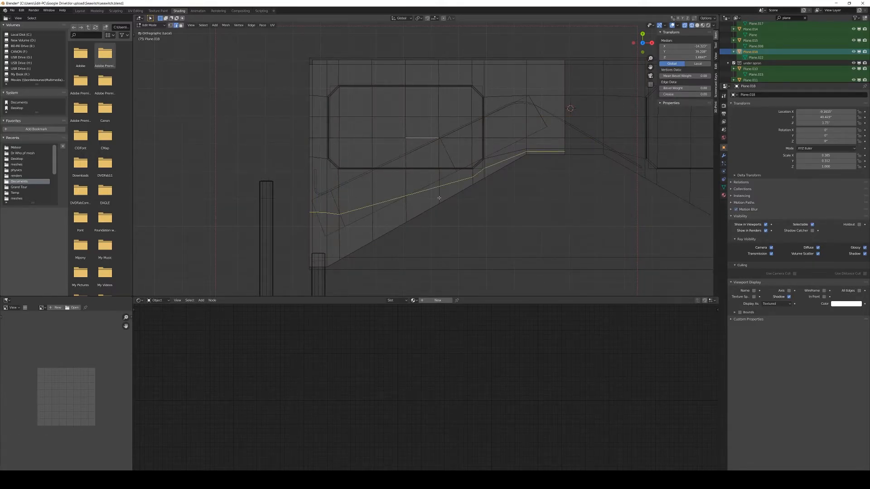
left_click(439, 198)
right_click(456, 193)
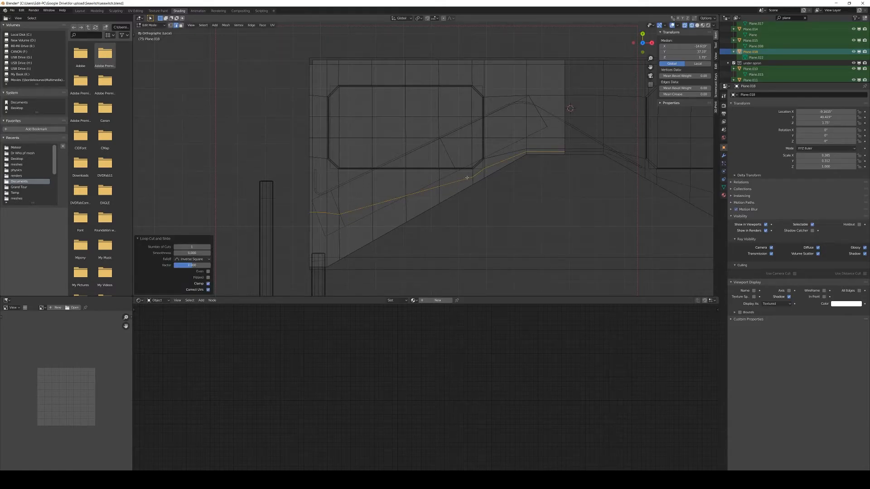
left_click(466, 181)
left_click(427, 192, "shift")
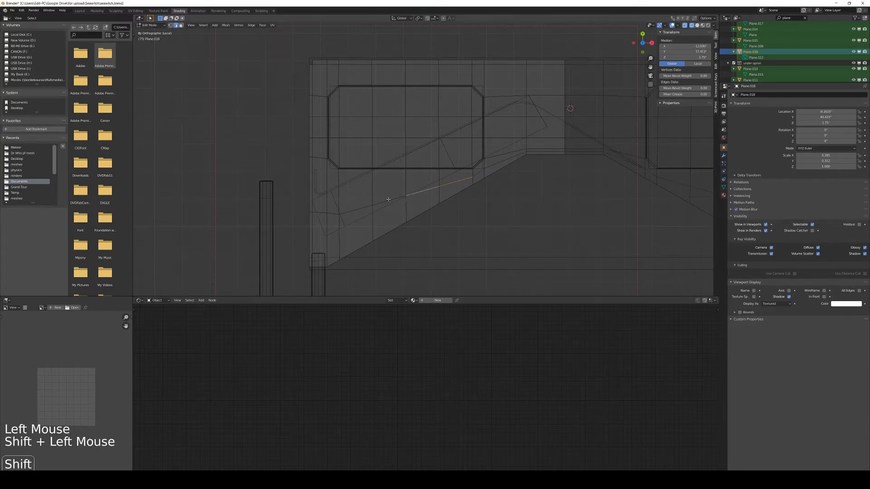
left_click(389, 199, "shift")
key("c")
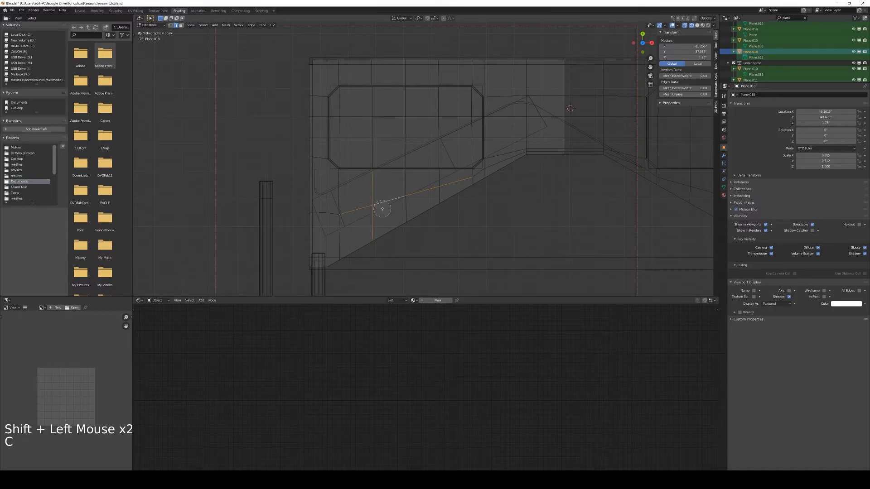
Step: Straighten the centered lengthwise loop below the card plate recess by scaling it to 0 along Y, and shift it about 0.76 inches toward the recess
left_click(386, 203, "alt")
left_click(386, 202)
left_click(386, 202, "alt+shift")
left_click(386, 203, "alt+shift")
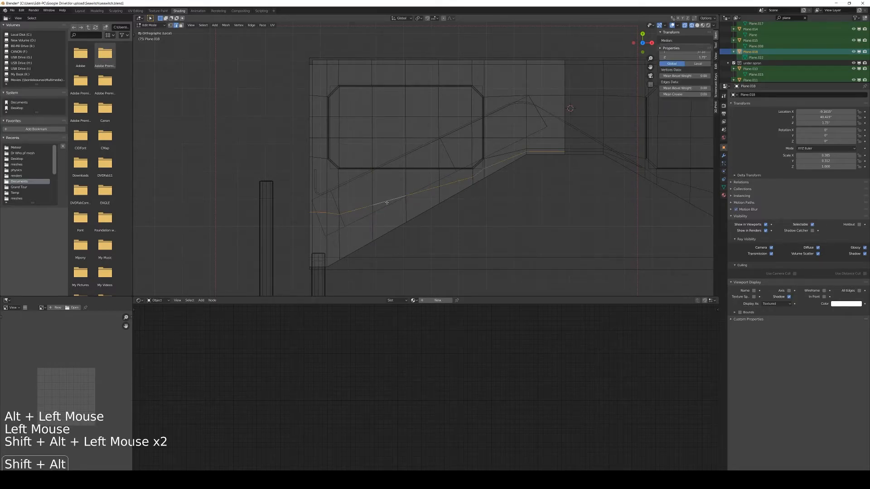
key("c")
left_click_drag(478, 166, 523, 151, "shift")
right_click(523, 152)
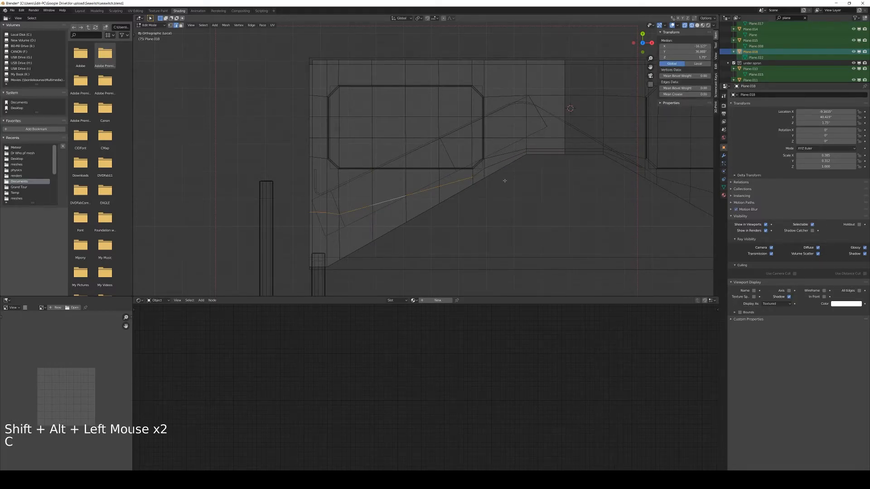
key("s")
key("y")
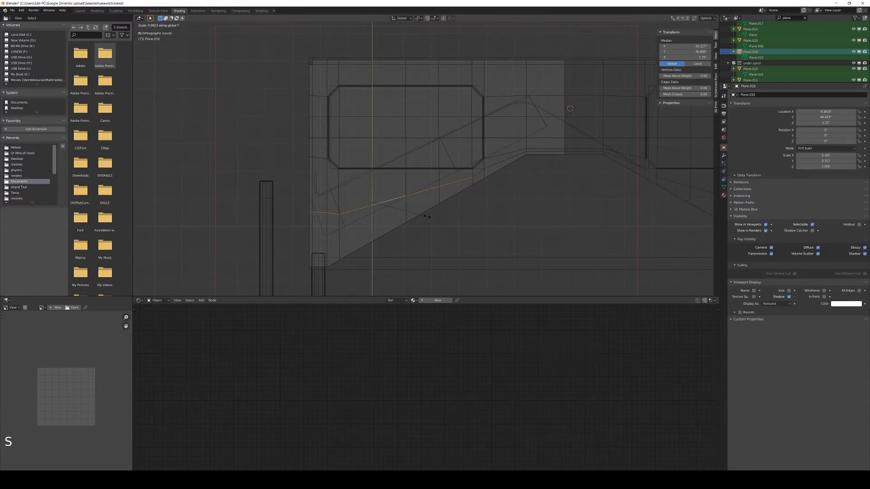
key("0")
key("Return")
key("g")
key("y")
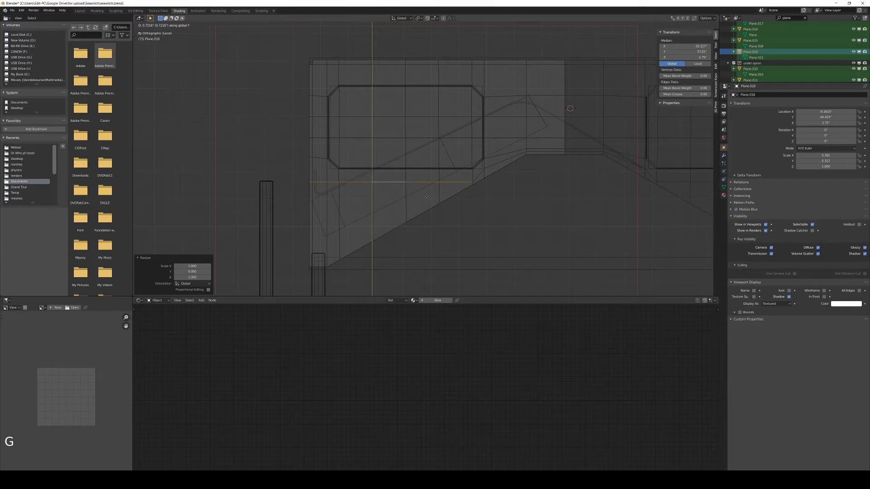
left_click(426, 195)
Step: Move the straightened loop's vertices at the apron's outer end along Y toward the slanted edge
left_click(170, 25)
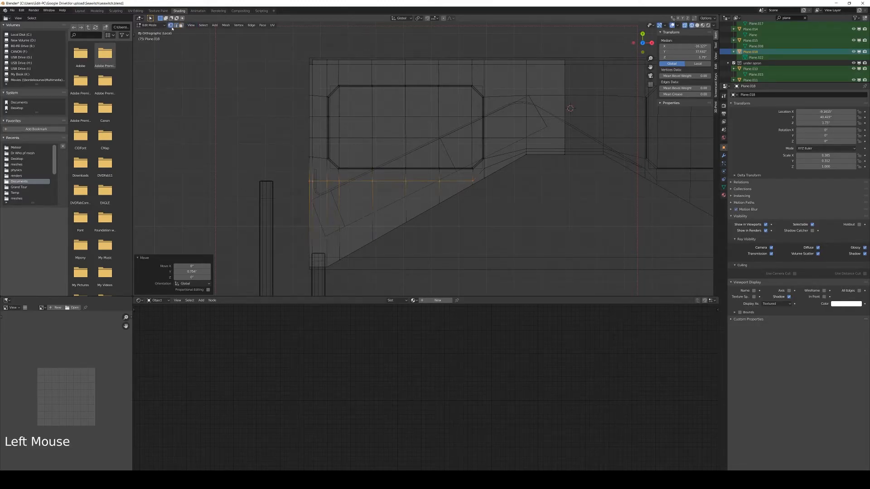
left_click(309, 181)
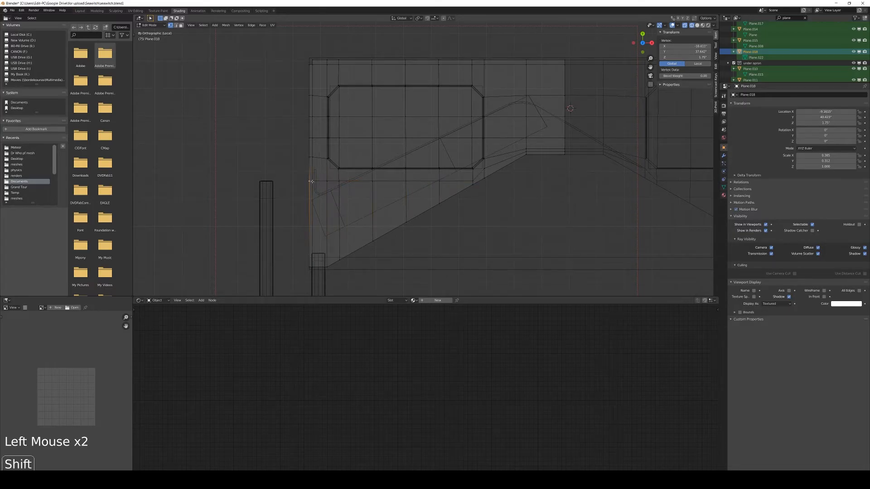
left_click(316, 187, "shift")
key("g")
key("y")
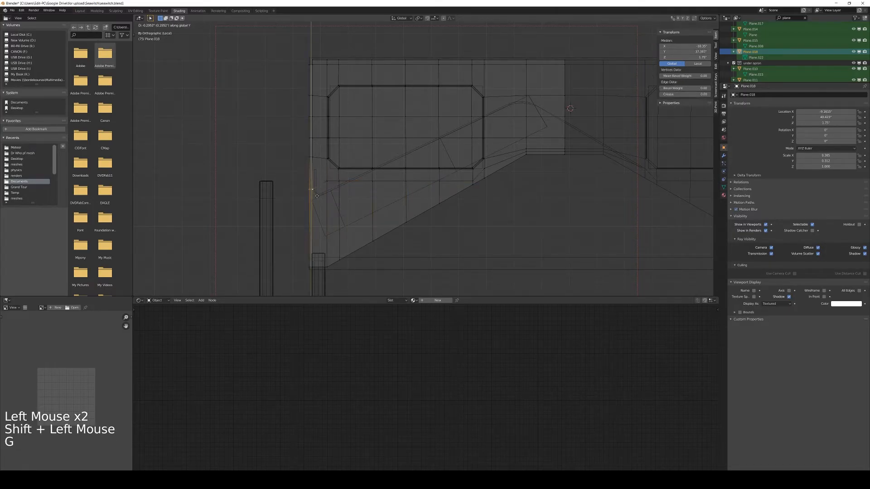
left_click(317, 196)
left_click(327, 188)
key("g")
key("y")
Step: Slide the loop vertex beside the recess's inner corner slightly toward the slanted edge
key("Tab")
middle_click_drag(338, 213, 451, 198)
key("Tab")
left_click(417, 108)
key("g")
key("g")
left_click(419, 109)
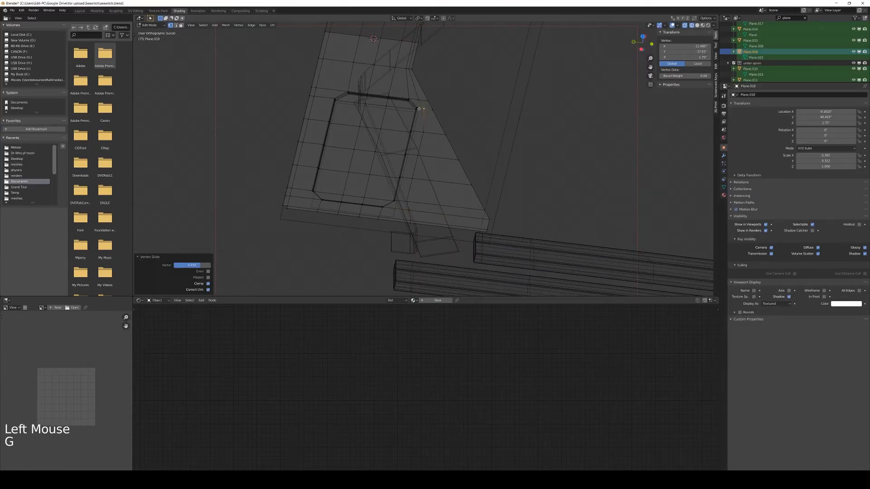
Step: Add one centered lengthwise loop cut between the adjusted loop and the apron's slanted edge
key("ctrl+r")
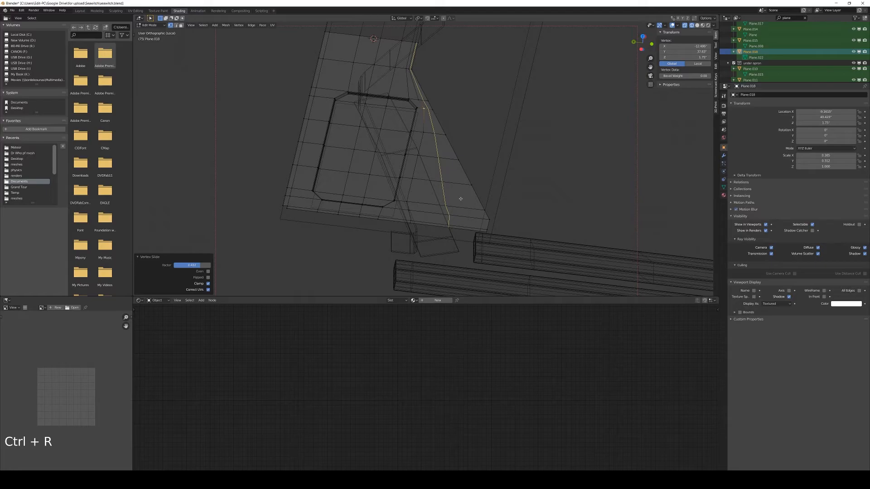
left_click(460, 198)
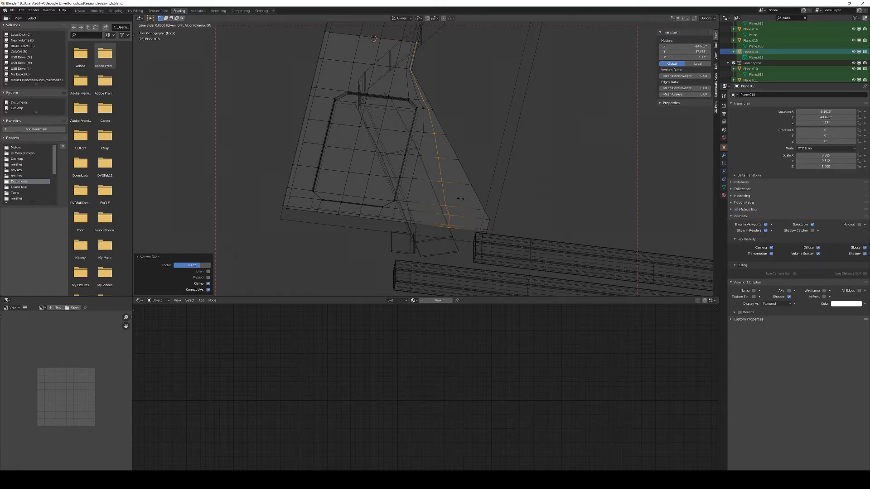
right_click(460, 198)
Step: Move the new loop's vertices at the apron's outer end along Y toward the slanted edge's corner
middle_click_drag(465, 223, 475, 230)
left_click(433, 132)
key("c")
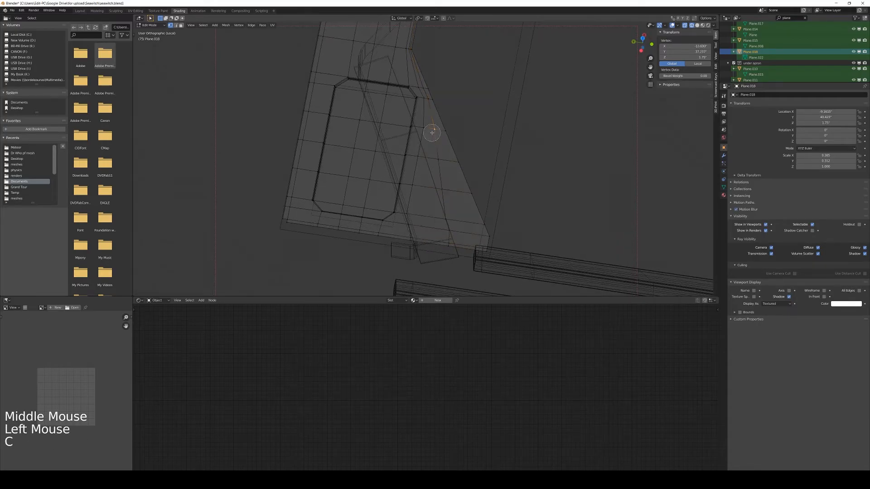
left_click(456, 231)
key("c")
left_click(445, 224)
left_click(449, 245)
right_click(449, 246)
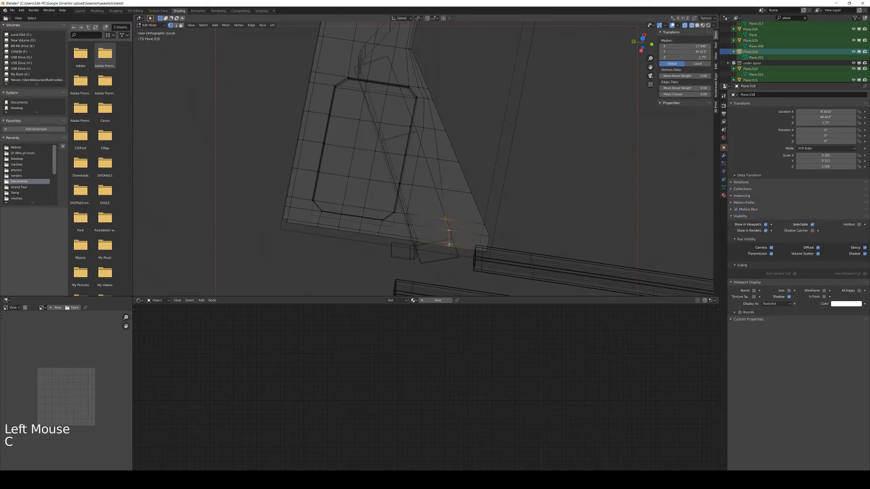
key("g")
key("x")
right_click(459, 246)
key("g")
key("y")
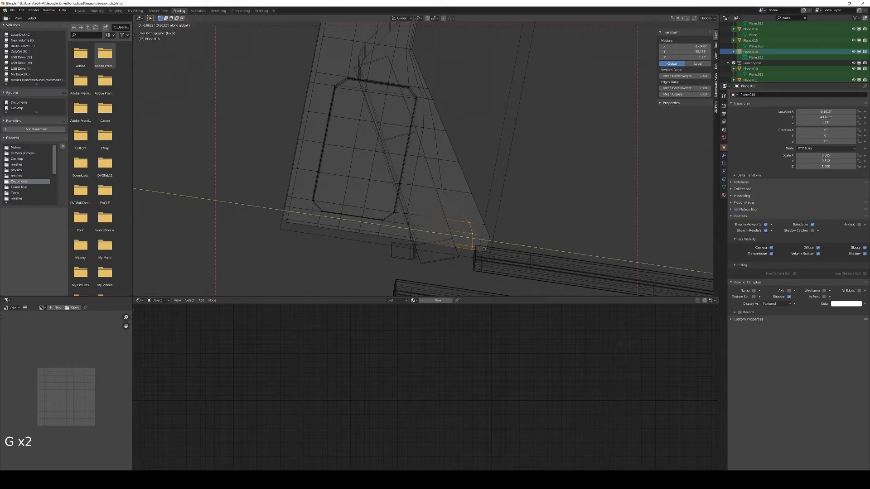
left_click(484, 249)
Step: Reposition the new loop's remaining vertices one by one so that the loop runs closely along the slanted edge
middle_click_drag(483, 248, 435, 230)
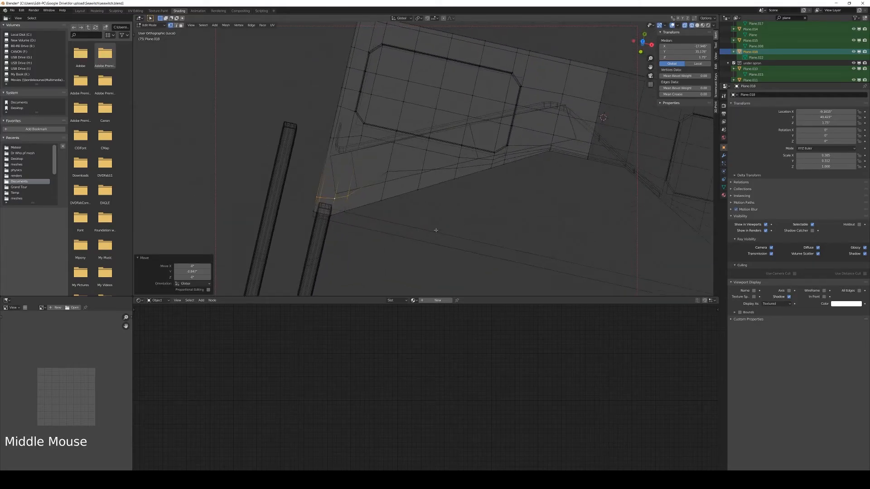
left_click(388, 178)
key("g")
key("g")
left_click(417, 172)
key("g")
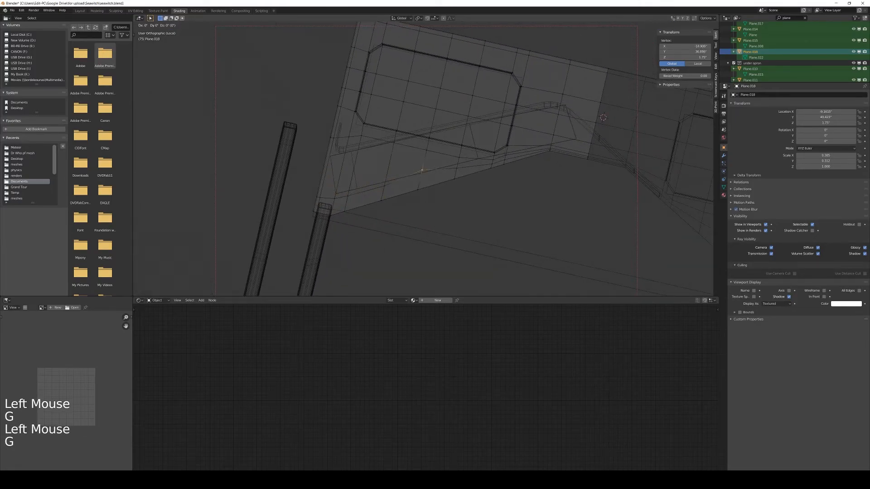
left_click(455, 168)
key("g")
left_click(423, 175)
key("g")
left_click(421, 180)
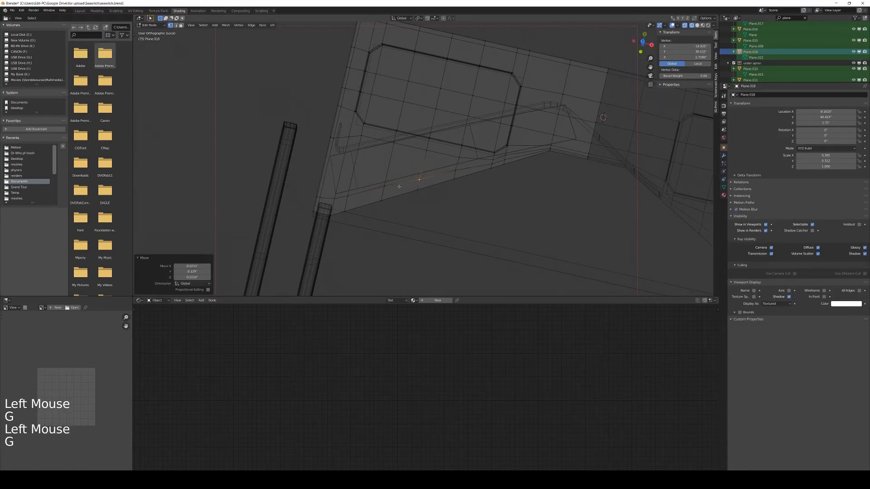
key("g")
left_click(382, 190)
key("g")
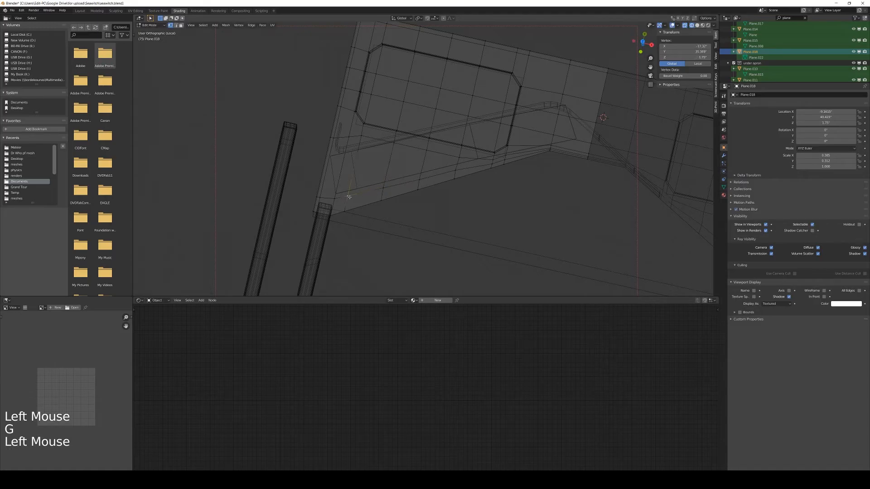
left_click(350, 197)
Step: Examine the apron's adjusted loops from several angles, in and out of mesh editing
key("Tab")
middle_click_drag(457, 196, 476, 196)
key("Tab")
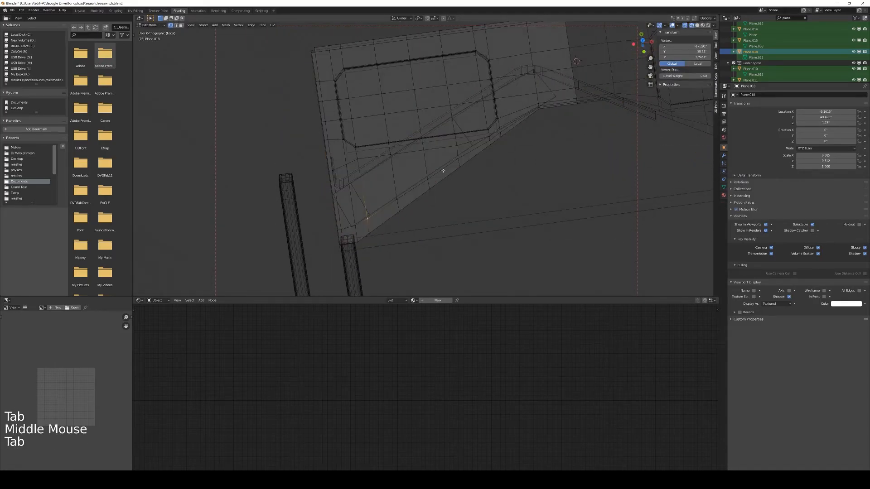
scroll(450, 175, "down", 2)
middle_click_drag(446, 175, 494, 226)
key("Tab")
key("Tab")
key("Tab")
key("Tab")
Step: Extrude the apron's outer end edge downward by about 0.25 inches along Z
scroll(499, 233, "up", 5)
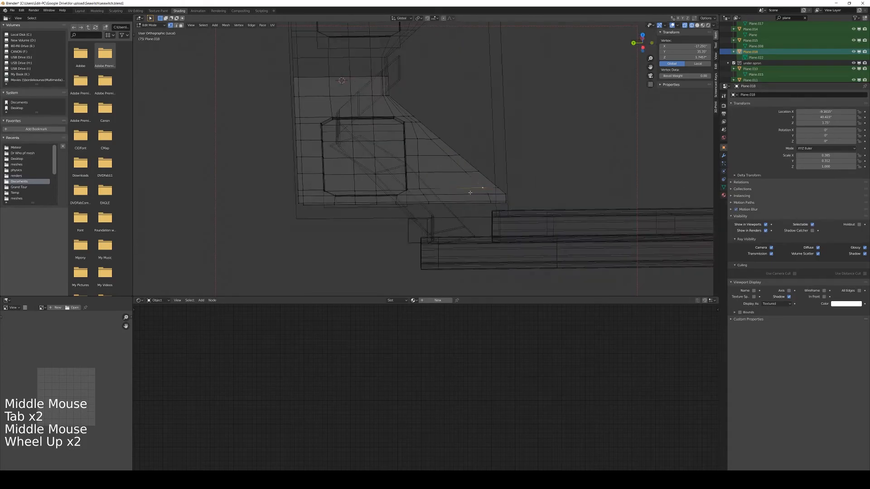
left_click(498, 233)
left_click(497, 235, "alt+shift")
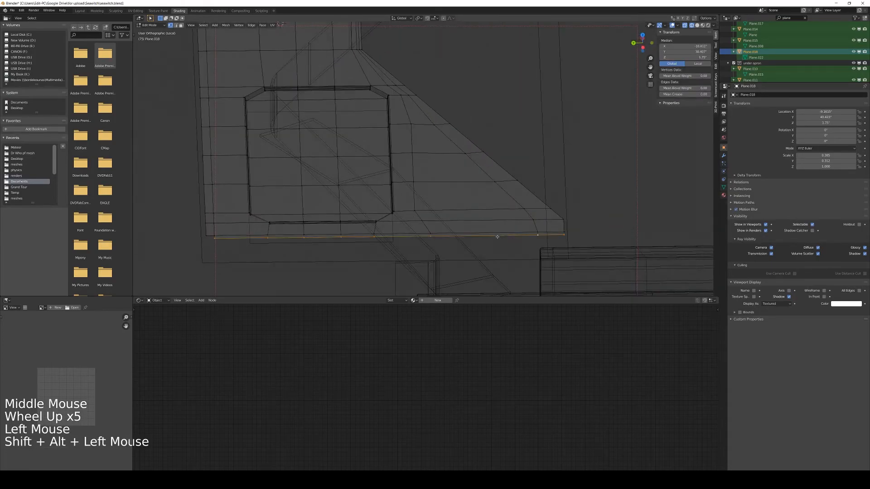
key("e")
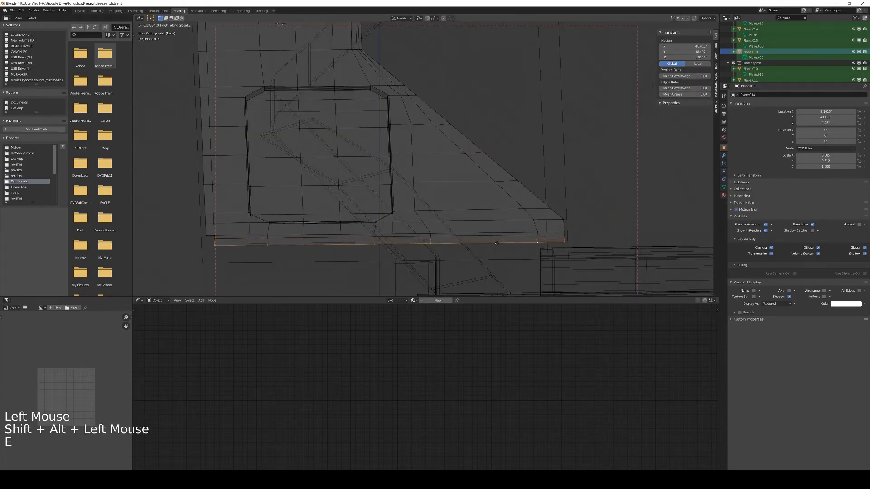
left_click(496, 246)
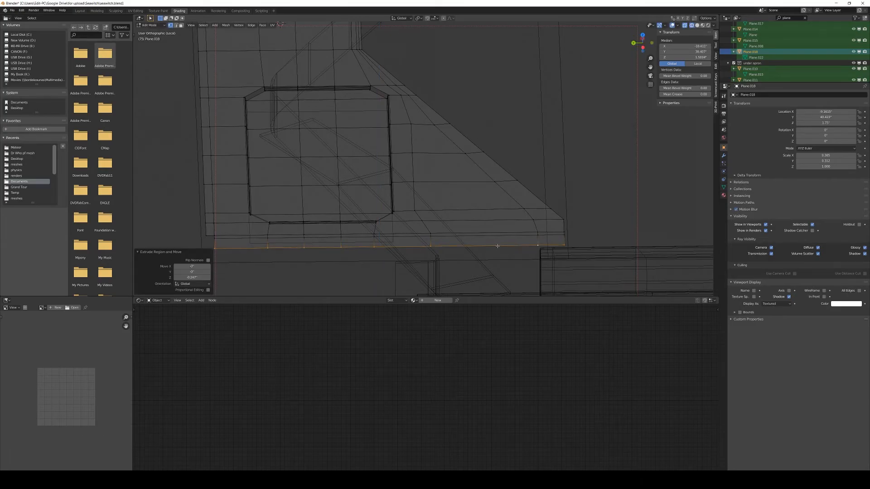
Step: Extrude the outer end's lower border farther downward, leaving out the segment between the recess side and the slanted corner
left_click(497, 246)
left_click(546, 244)
left_click(548, 245, "alt+shift")
left_click(547, 245, "alt+shift")
key("c")
left_click(500, 247, "shift")
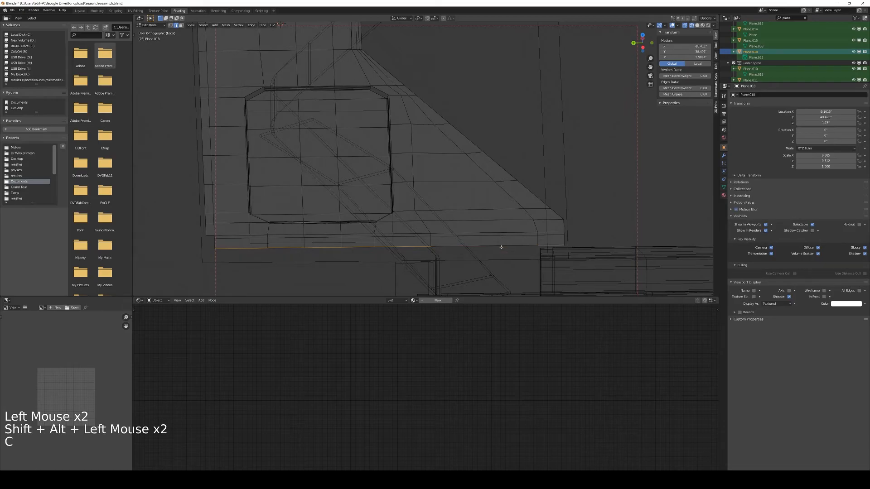
key("e")
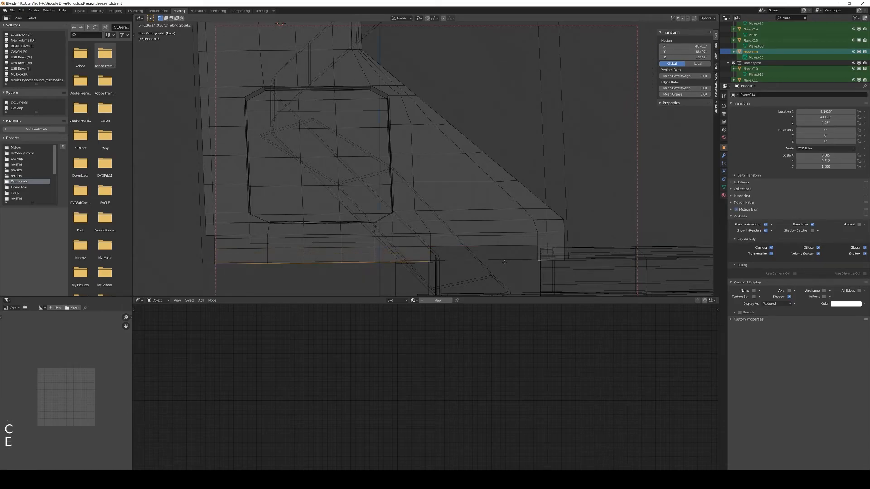
left_click(504, 264)
Step: Extrude the apron's long straight outer edge downward by about 0.65 inches along Z
mouse_move(504, 264)
middle_mouse_down()
mouse_move(512, 253)
mouse_move(498, 249)
middle_mouse_up()
left_click(423, 242)
left_click(423, 241, "alt+shift")
left_click(423, 242, "alt+shift")
left_click(423, 241, "alt+shift")
key("e")
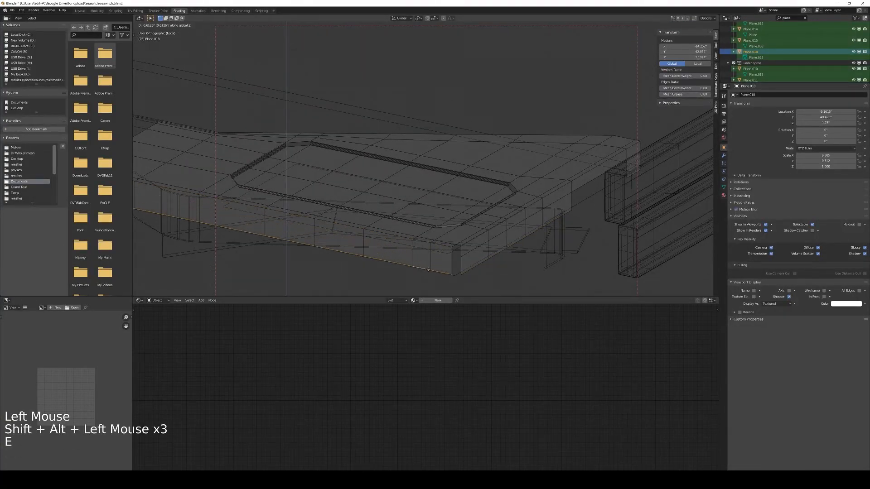
left_click(428, 270)
Step: Extrude the apron's slanted edge downward along Z, leaving out the short edges at its outer corner
middle_click_drag(429, 270, 480, 260)
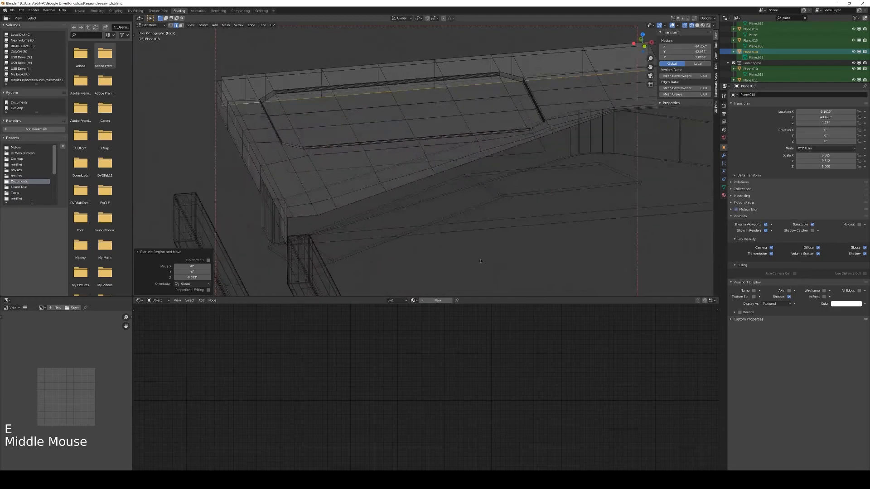
left_click(373, 201)
left_click(373, 201, "alt+shift")
left_click(373, 202, "alt+shift")
left_click(373, 202, "alt+shift")
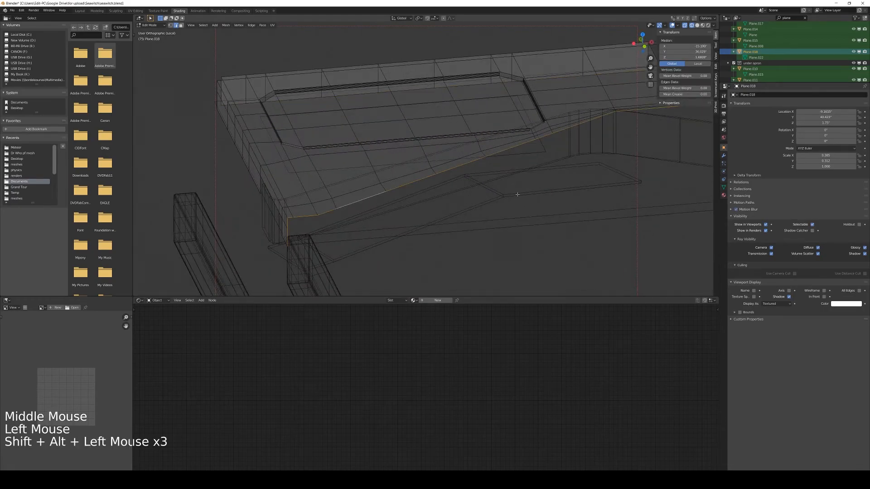
key("c")
mouse_move(303, 225)
left_mouse_down("shift")
mouse_move(295, 224)
mouse_move(292, 237)
left_mouse_up("shift")
right_click(292, 237)
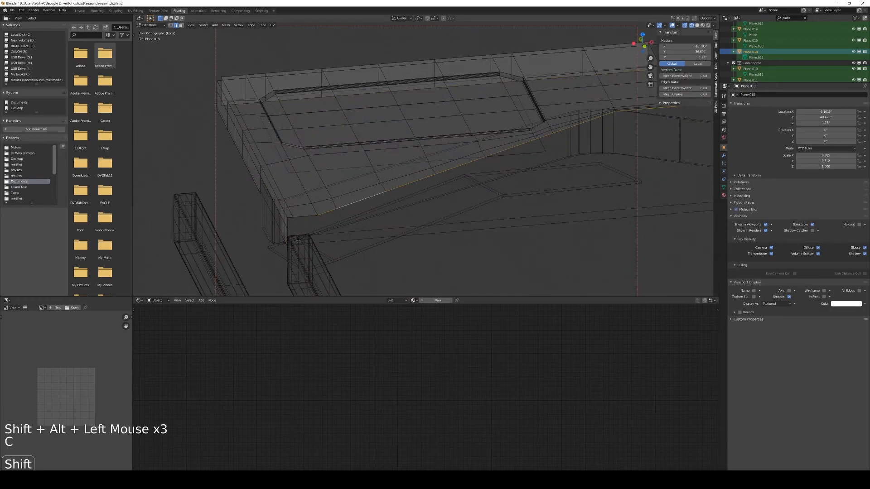
key("c")
middle_click_drag(588, 177, 588, 175)
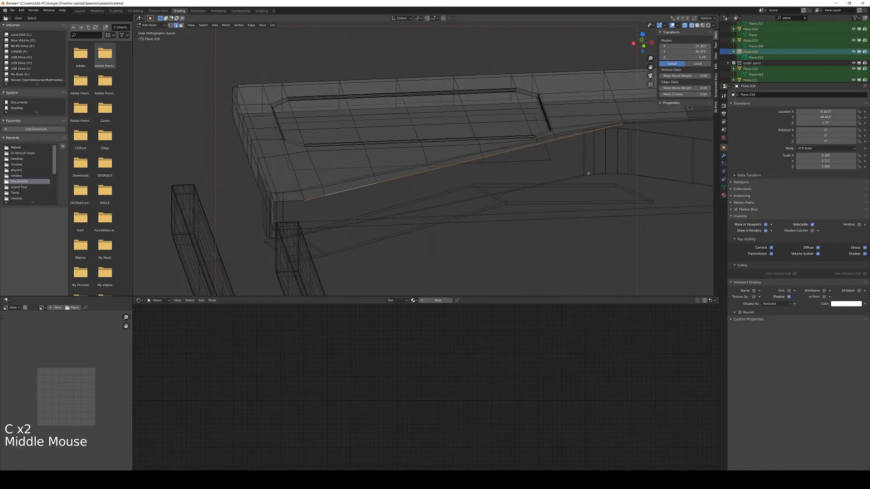
key("e")
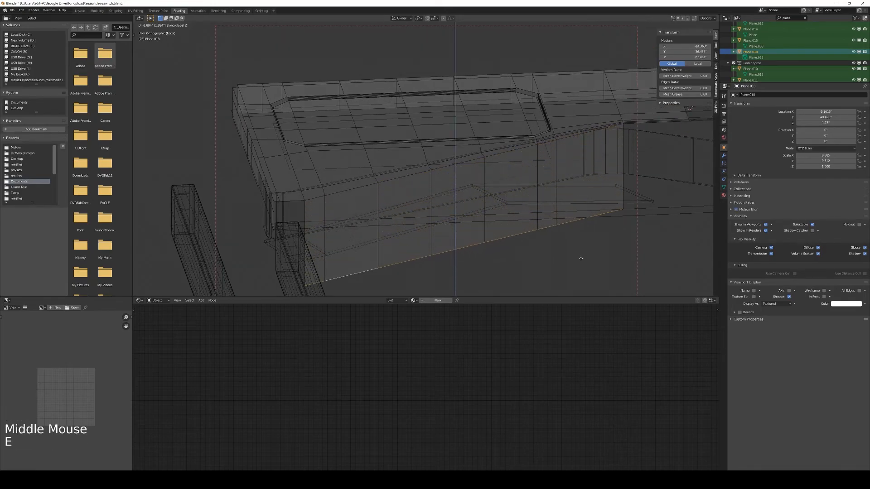
left_click(584, 238)
Step: Select the apron's top perimeter edges on all extruded sides and try to bevel them
left_click(369, 186)
left_click(369, 187, "alt+shift")
left_click(367, 187, "alt+shift")
left_click(367, 186, "alt+shift")
middle_click_drag(371, 189, 410, 191)
left_click(321, 212, "alt+shift")
scroll(421, 181, "up", 2)
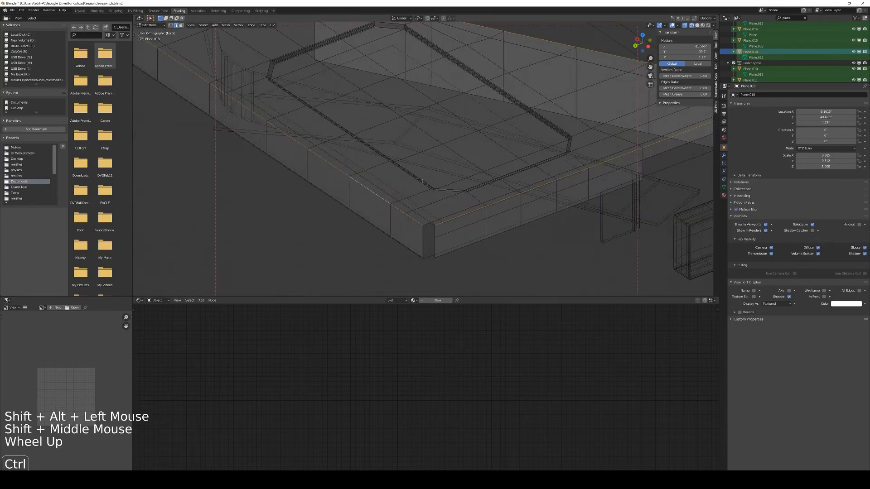
key("ctrl+b")
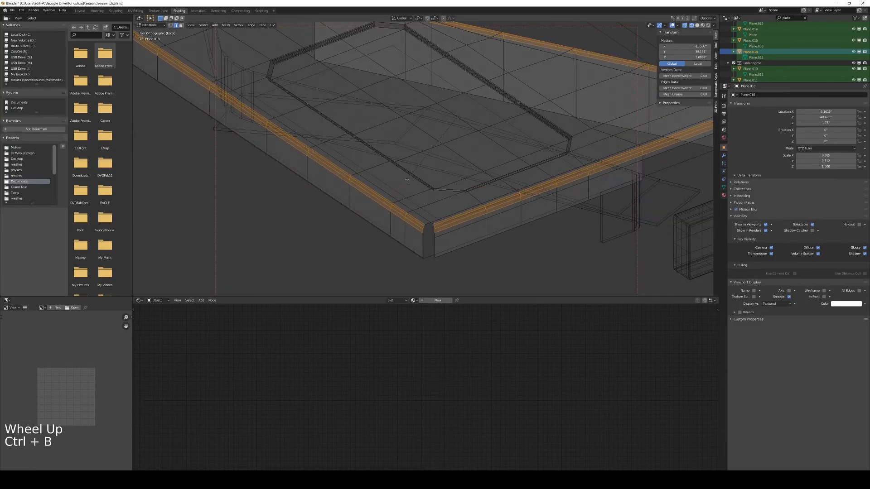
right_click(402, 181)
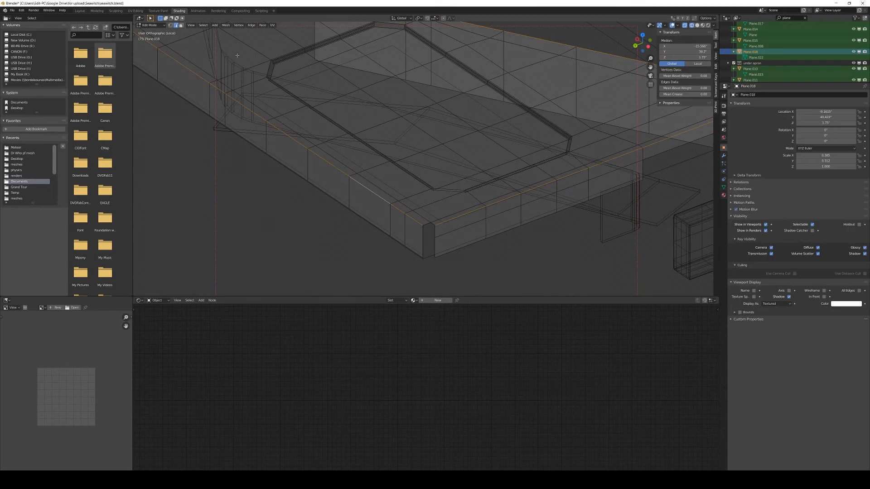
Step: Apply all transforms to the apron object and return to editing its mesh
left_click(274, 25)
key("Tab")
left_click(208, 25)
mouse_move(245, 55)
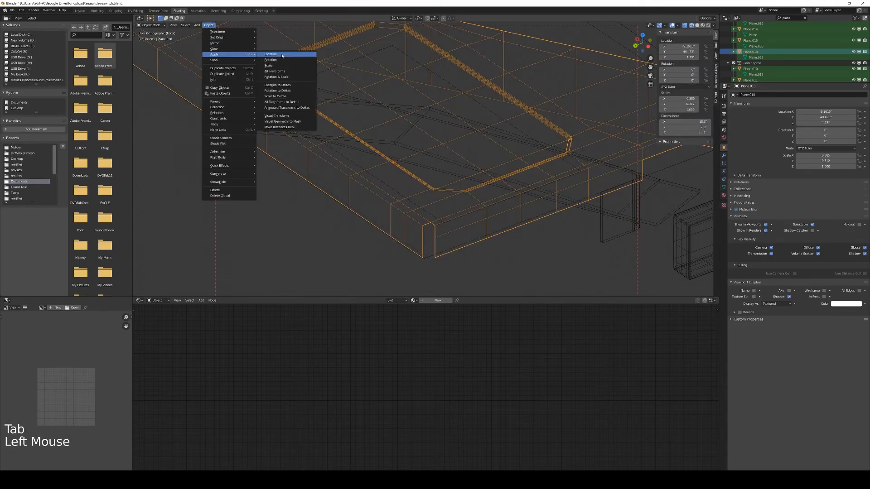
left_click(274, 71)
key("Tab")
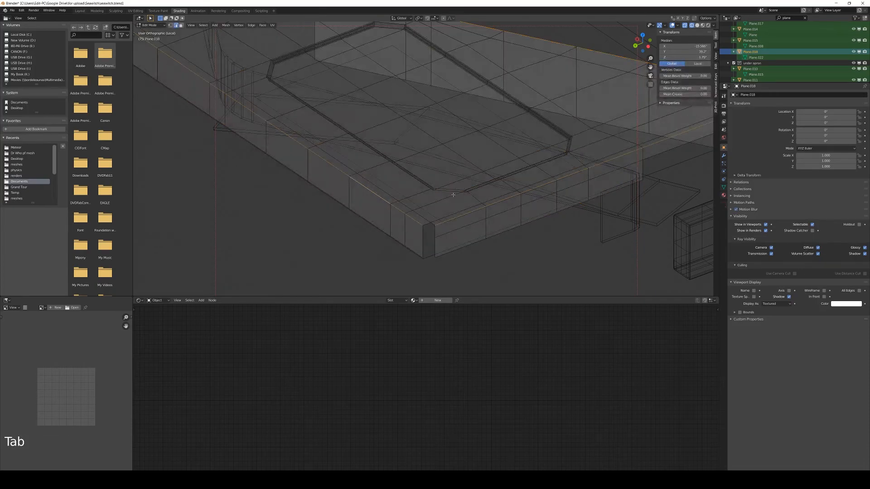
Step: Bevel the selected top perimeter edges of the apron with a narrow, multi-segment bevel and leave mesh editing
key("ctrl+b")
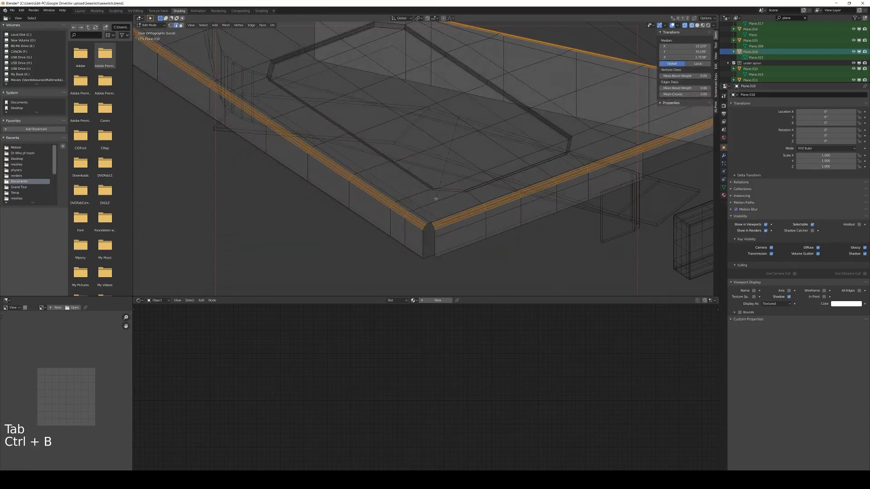
left_click(436, 198)
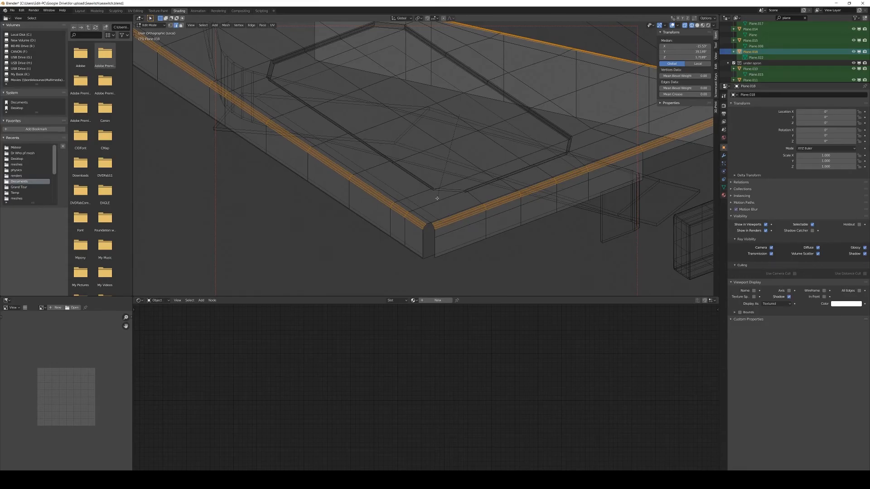
scroll(437, 198, "down", 2)
key("Tab")
scroll(443, 196, "down", 1)
middle_click_drag(458, 200, 531, 230)
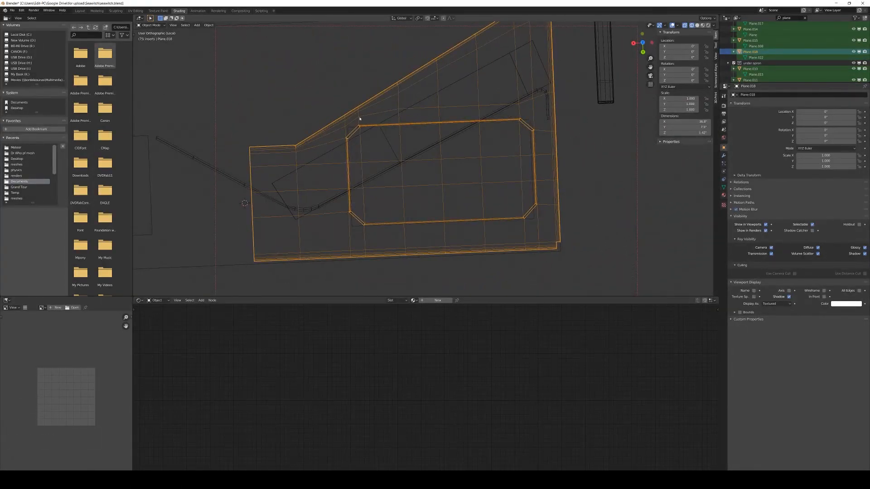
Step: Snap the 3D cursor to the edge at the apron half's inner open end, where the mirrored halves should meet
scroll(471, 85, "down", 2)
key("Tab")
key("Tab")
middle_click_drag(495, 146, 518, 146)
scroll(418, 161, "down", 2)
key("Tab")
left_click(510, 143)
left_click(510, 144)
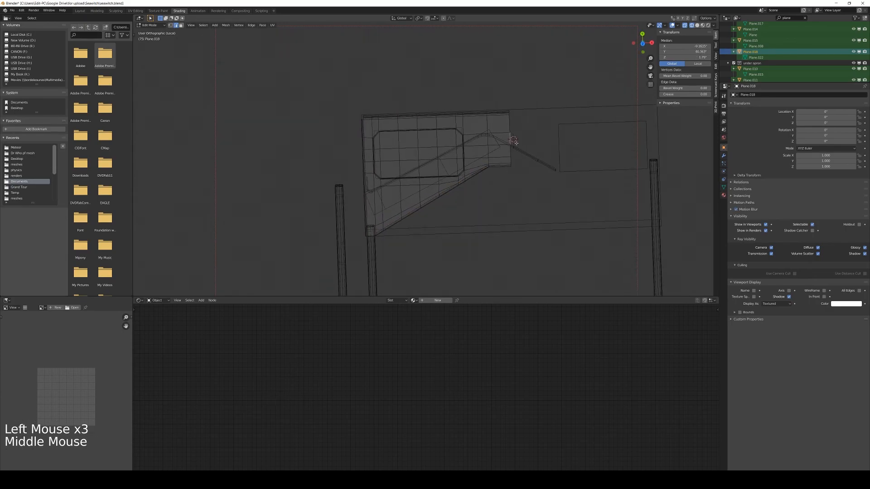
key("KP_7")
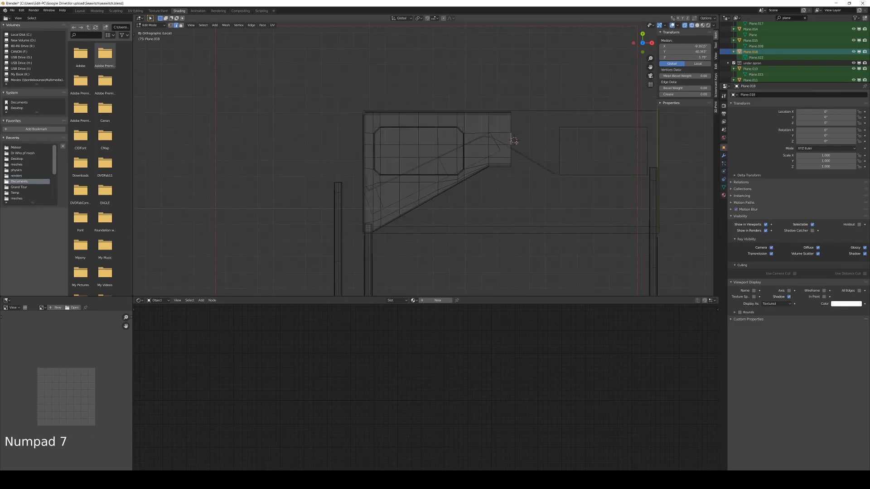
key("shift+s")
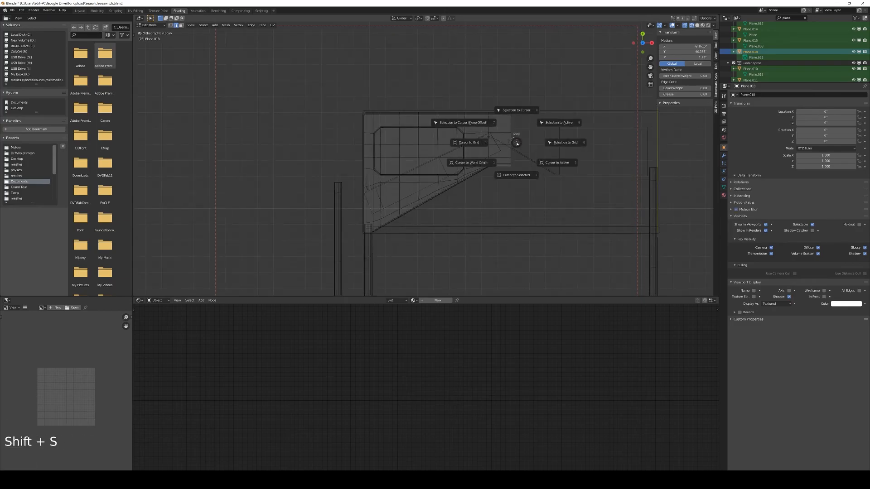
left_click(518, 175)
key("Tab")
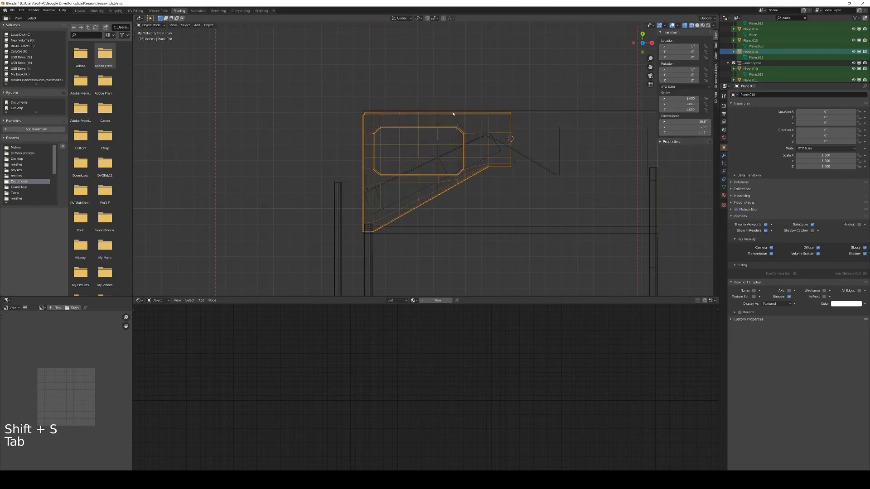
Step: Set the apron's origin to the 3D cursor so the mirrored half joins at the centre, and check the complete shape
left_click(209, 25)
mouse_move(226, 37)
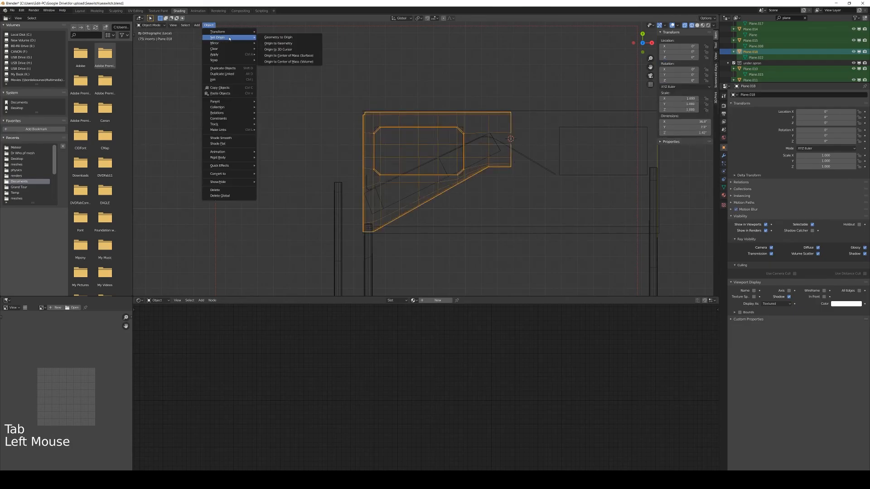
left_click(291, 50)
scroll(524, 121, "down", 2)
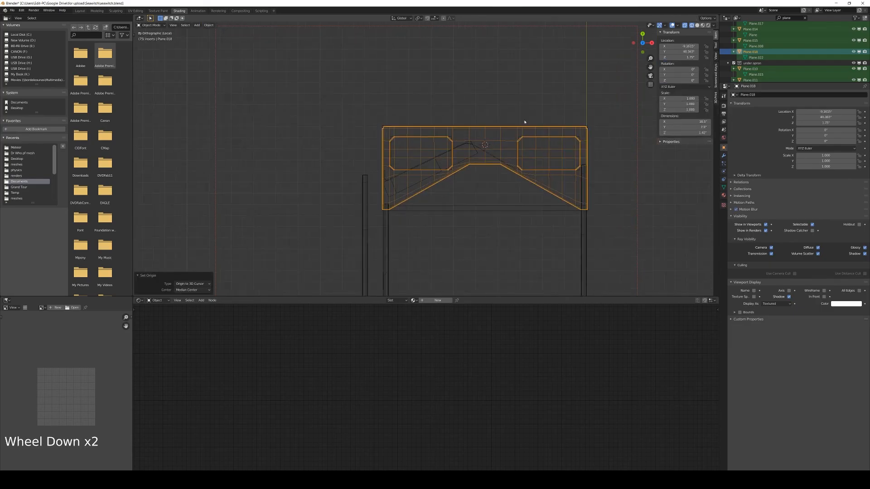
key("Tab")
key("Tab")
middle_click_drag(542, 140, 528, 212)
mouse_move(533, 224)
middle_mouse_down()
mouse_move(540, 243)
mouse_move(532, 216)
middle_mouse_up()
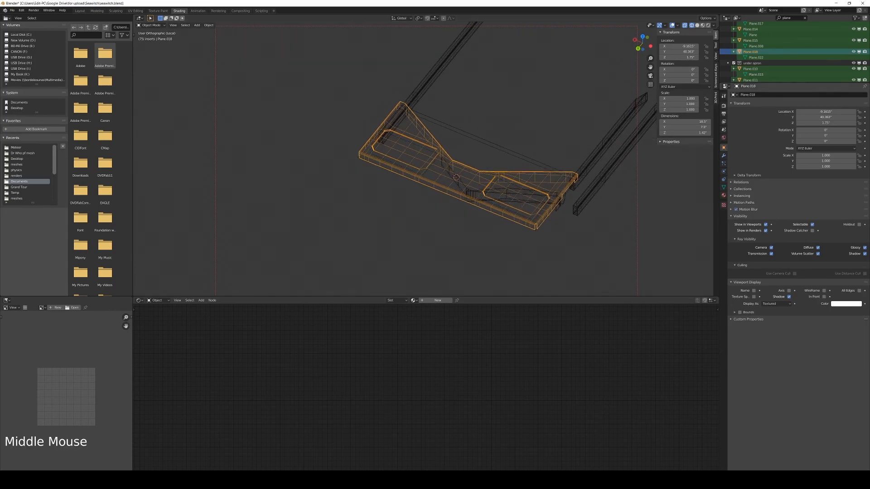